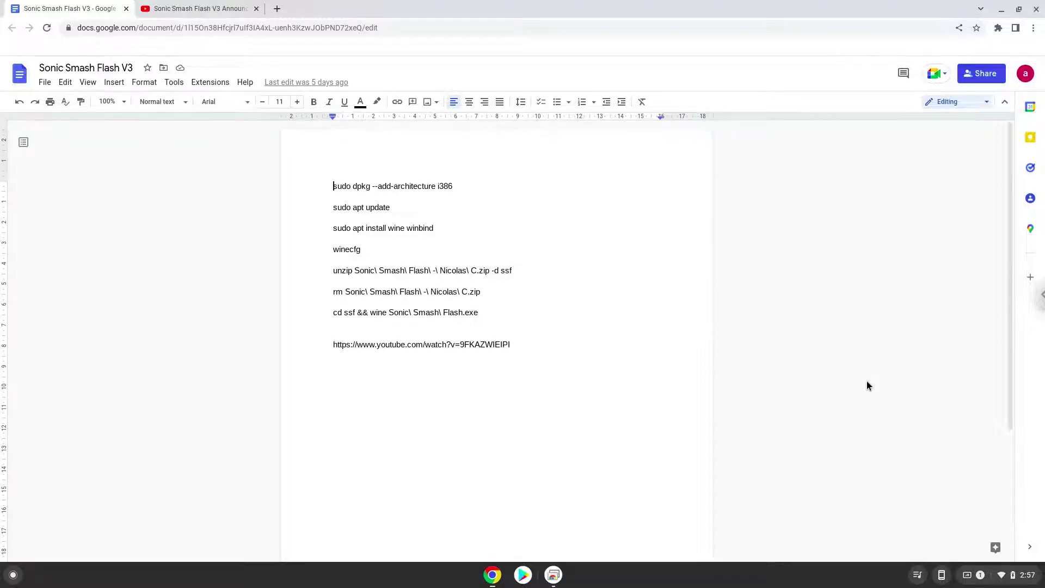
Open ChromeOS Settings and go to Advanced > Developers, where the Linux development environment is listed.
left_click(1016, 581)
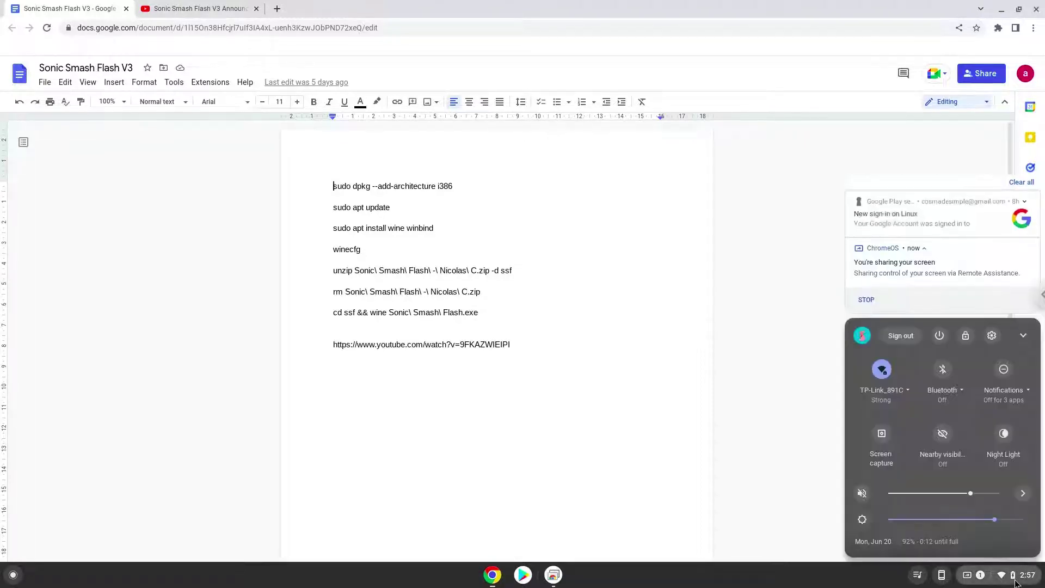
left_click(991, 335)
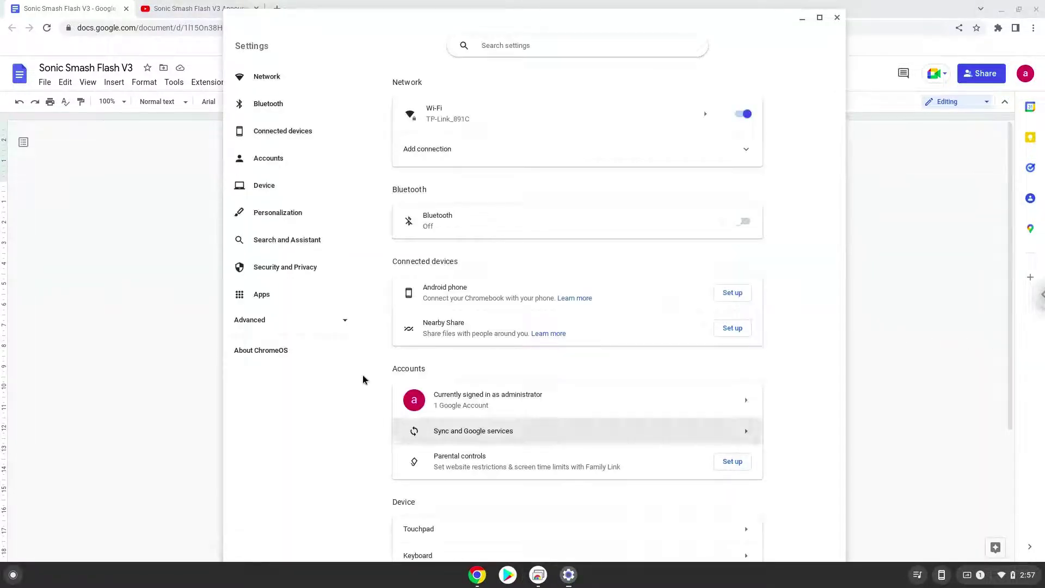
left_click(258, 320)
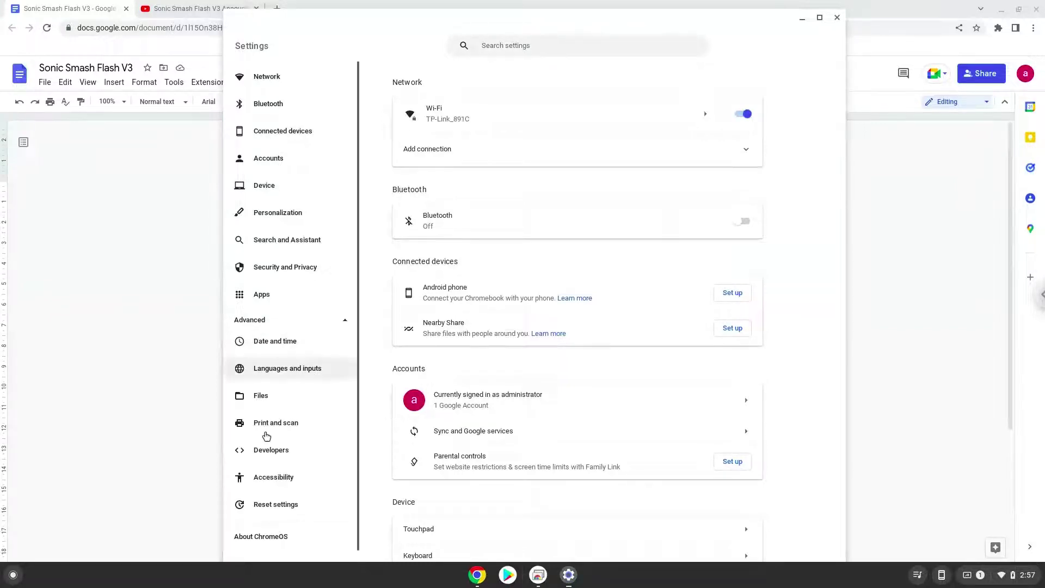
left_click(265, 461)
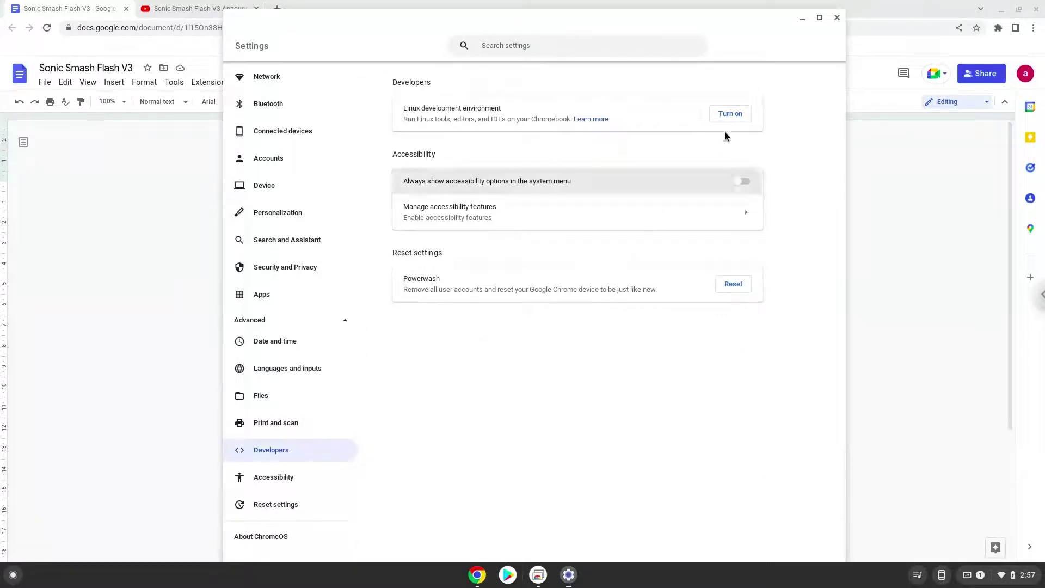
Turn on and install the Linux development environment, then close the Terminal that appears.
left_click(730, 114)
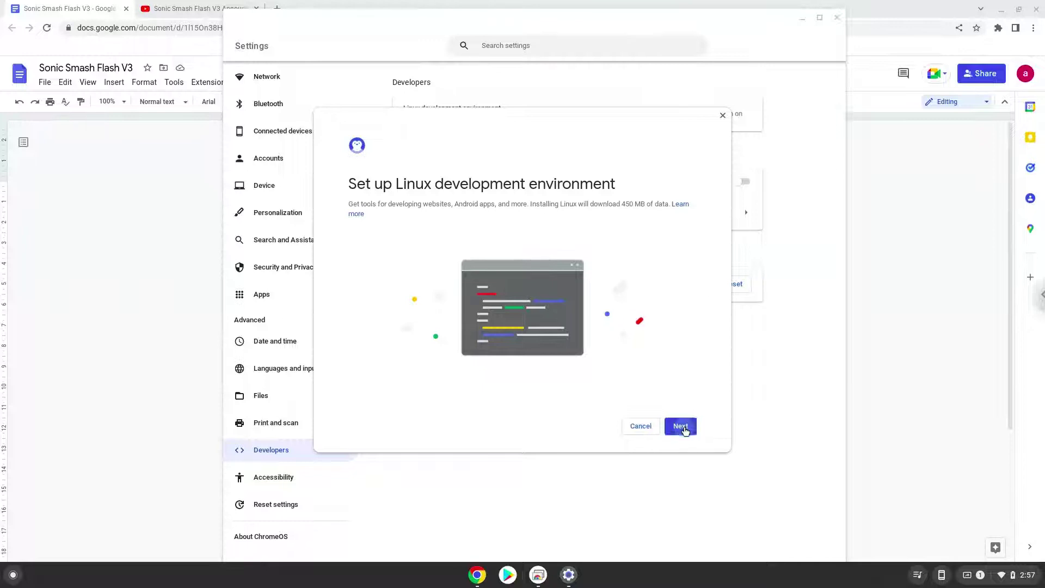
left_click(685, 430)
left_click(687, 430)
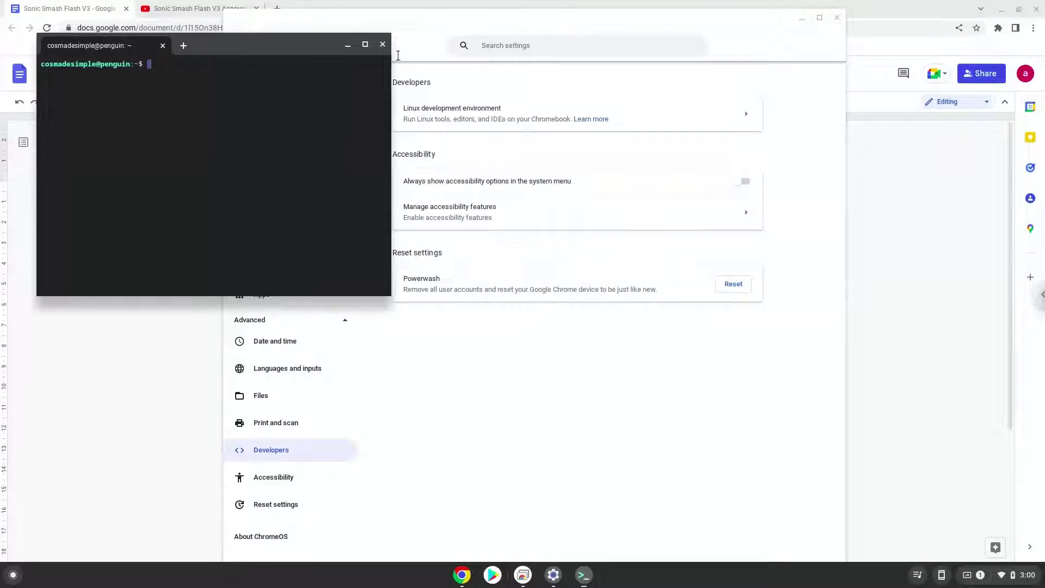
left_click(383, 45)
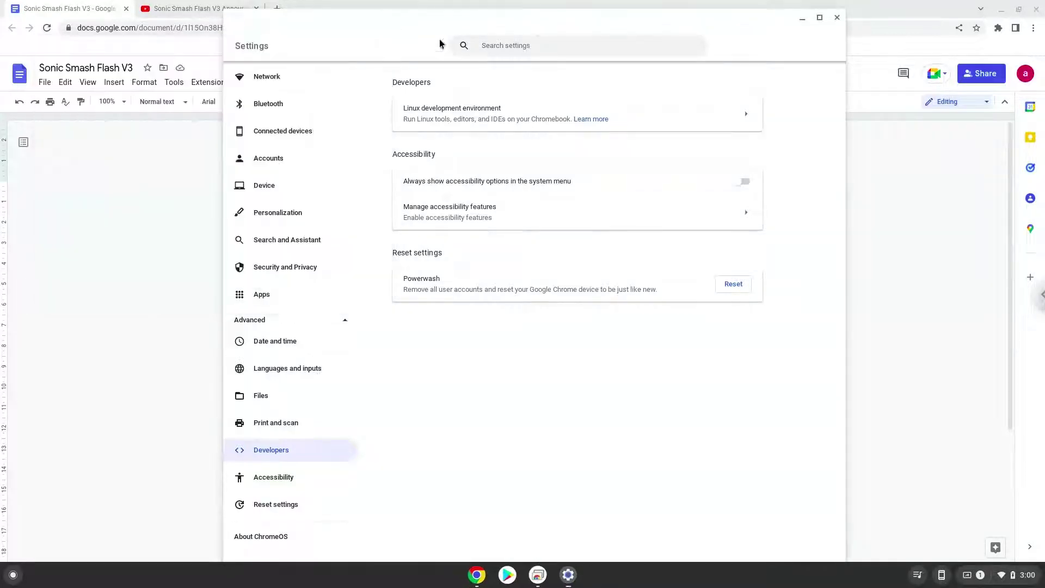
Close Settings and expand the YouTube video description to reach the MediaFire download link.
left_click(837, 18)
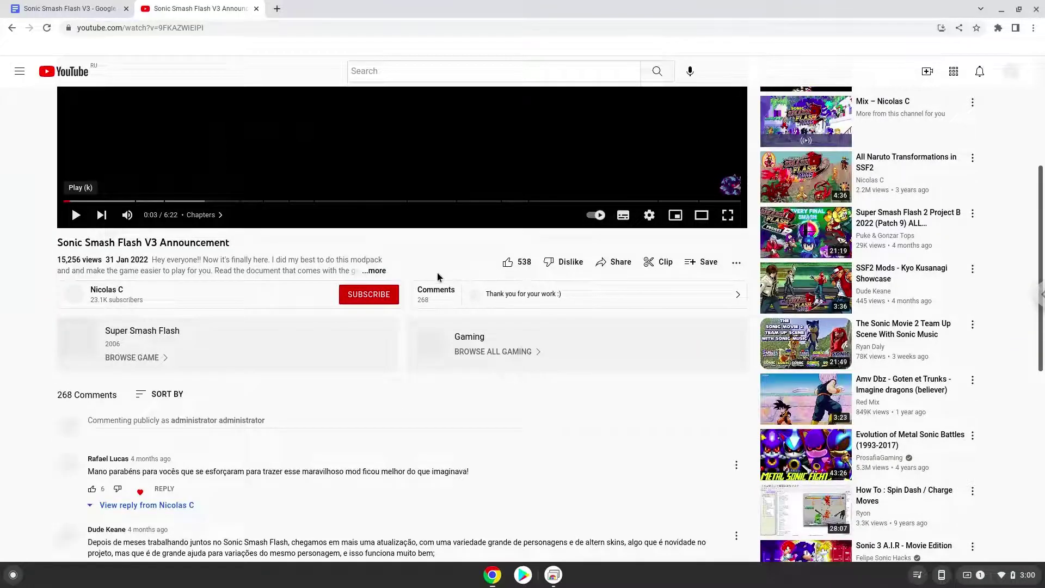
left_click(375, 271)
scroll(378, 294, "down", 1)
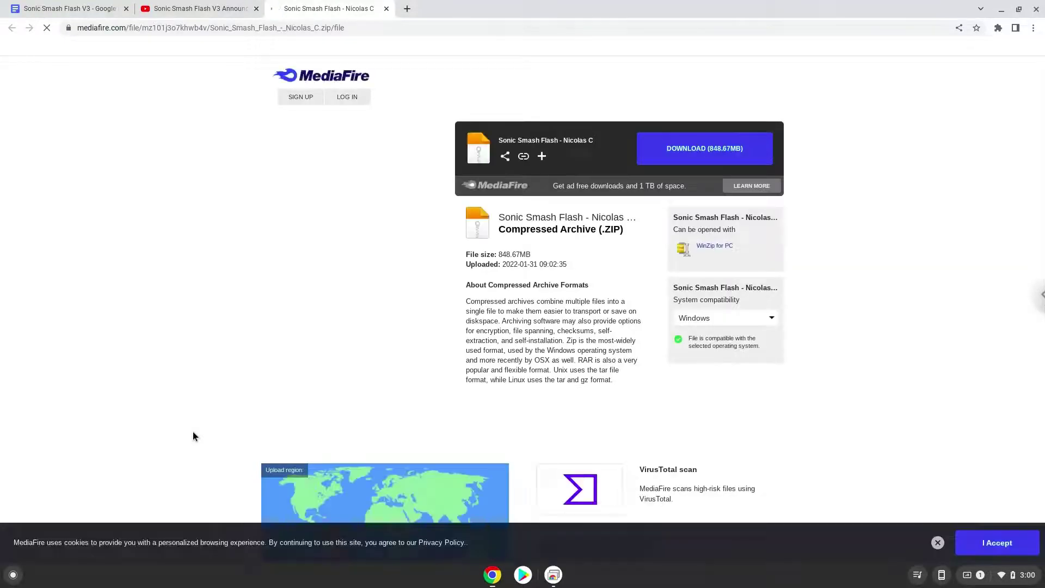
Download the 848.67MB Sonic Smash Flash zip from the MediaFire page.
left_click(721, 151)
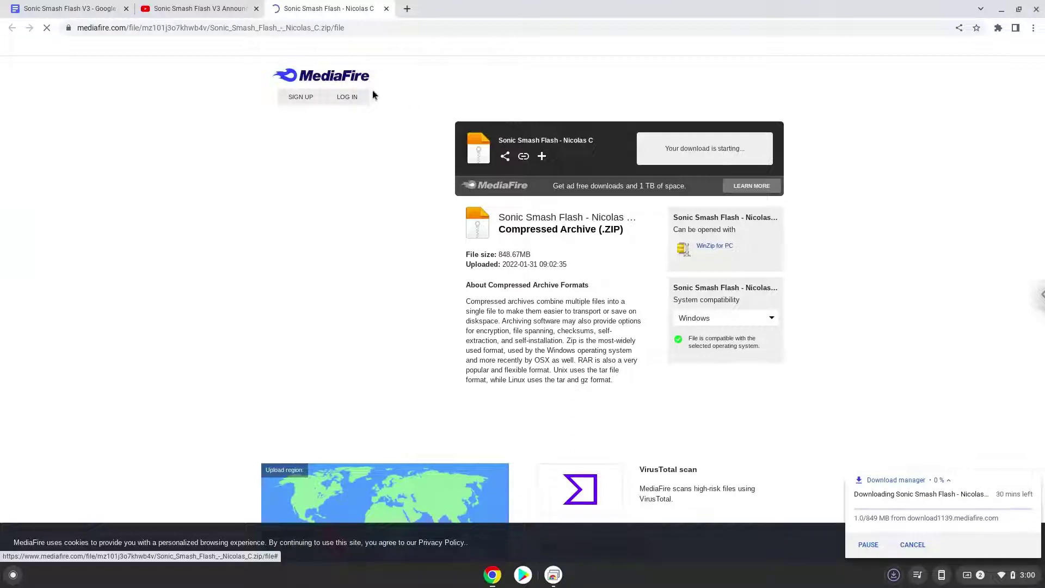
Copy 'sudo dpkg --add-architecture i386' from the Docs command list and search the launcher for 'ter'.
left_click(73, 7)
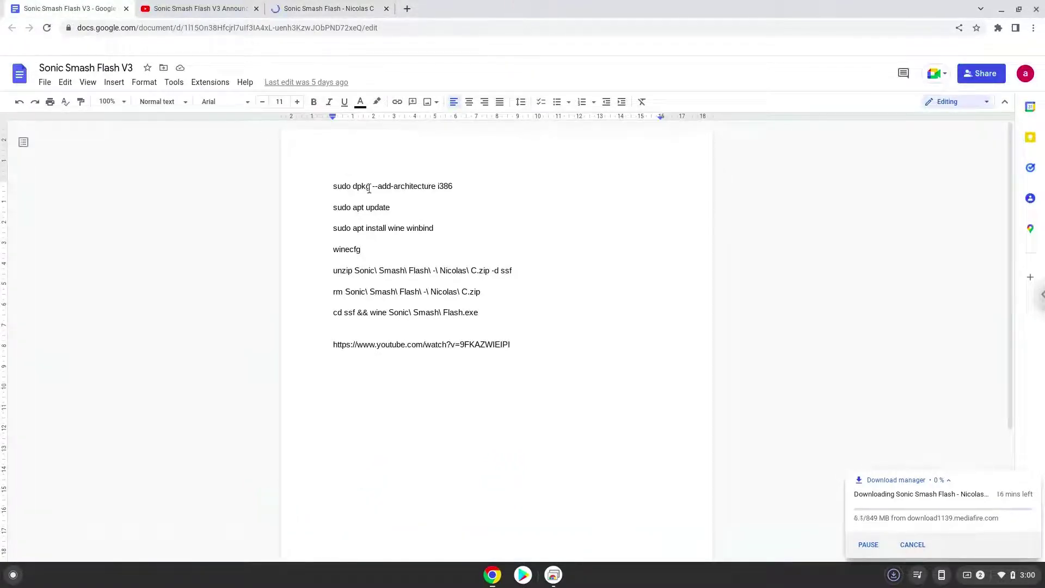
triple_click(369, 188)
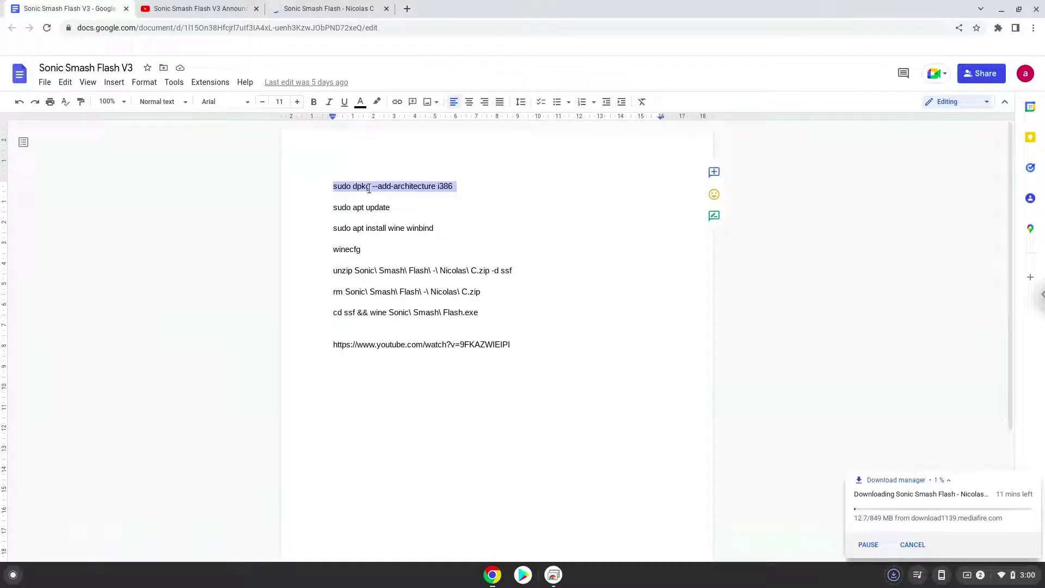
right_click(369, 188)
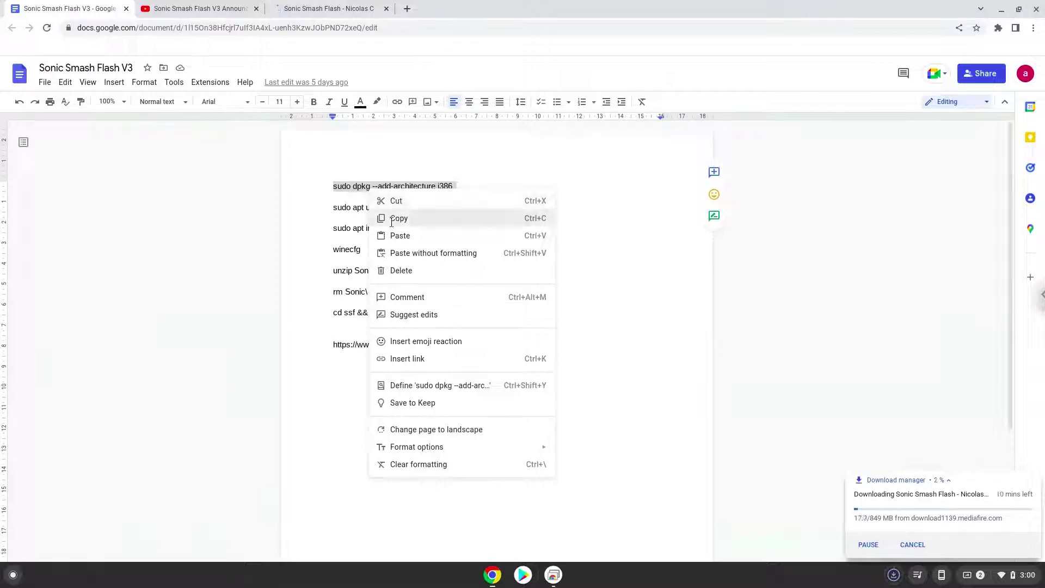
left_click(391, 219)
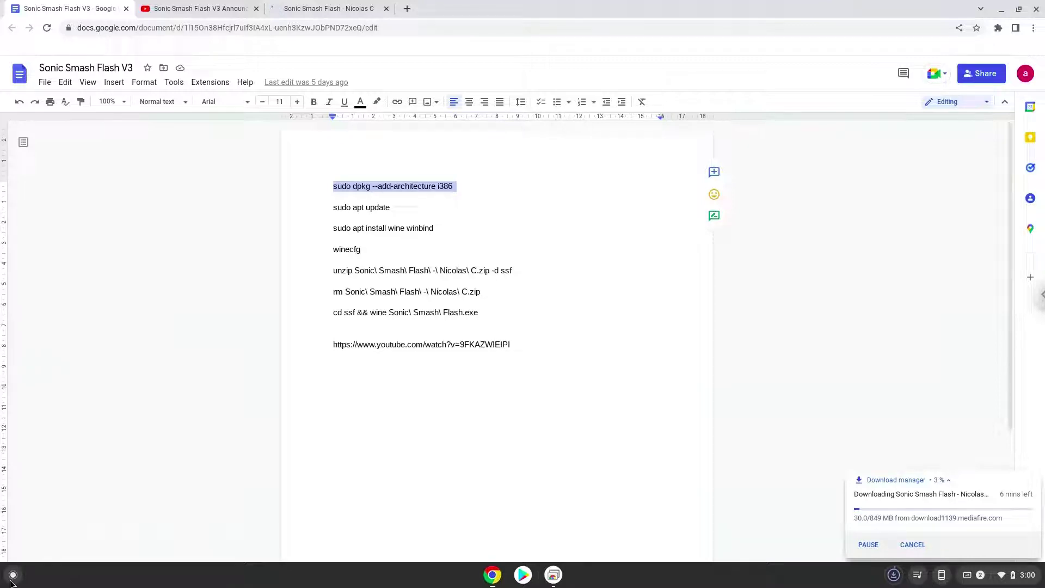
left_click(11, 581)
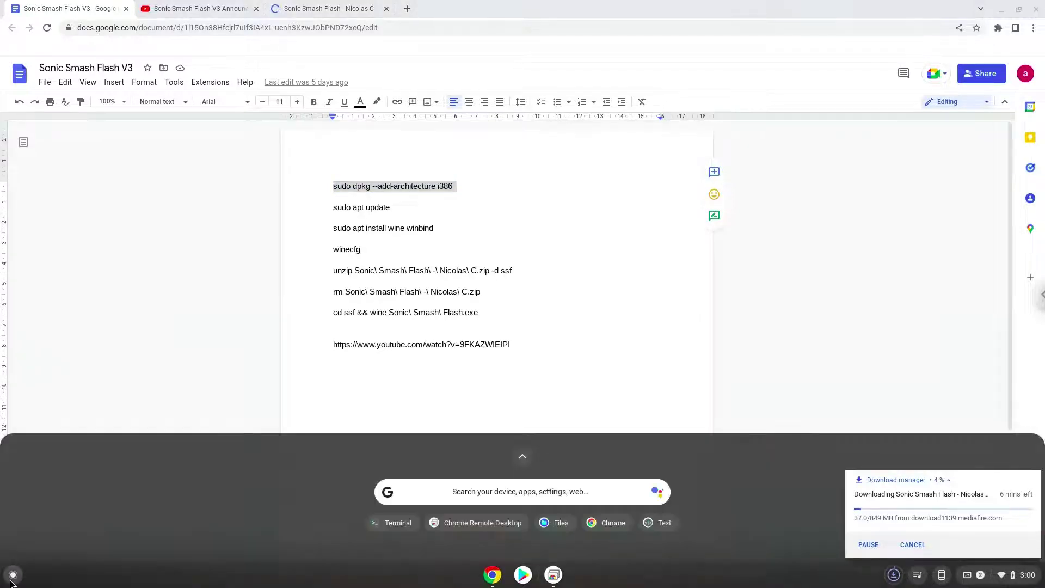
type("t")
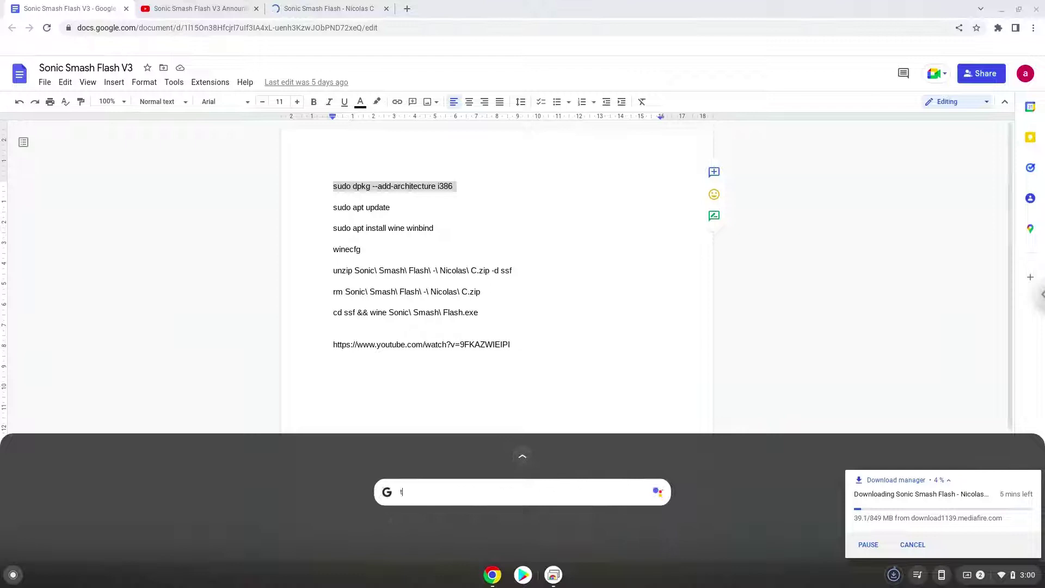
type("er")
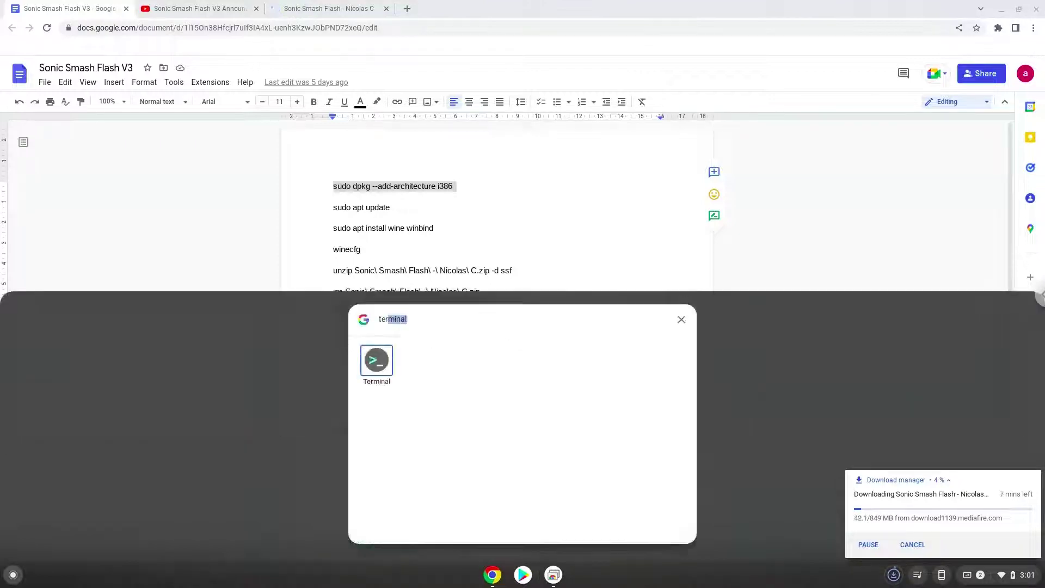
Launch the Linux Terminal from the launcher search results to run the copied i386 command.
left_click(379, 372)
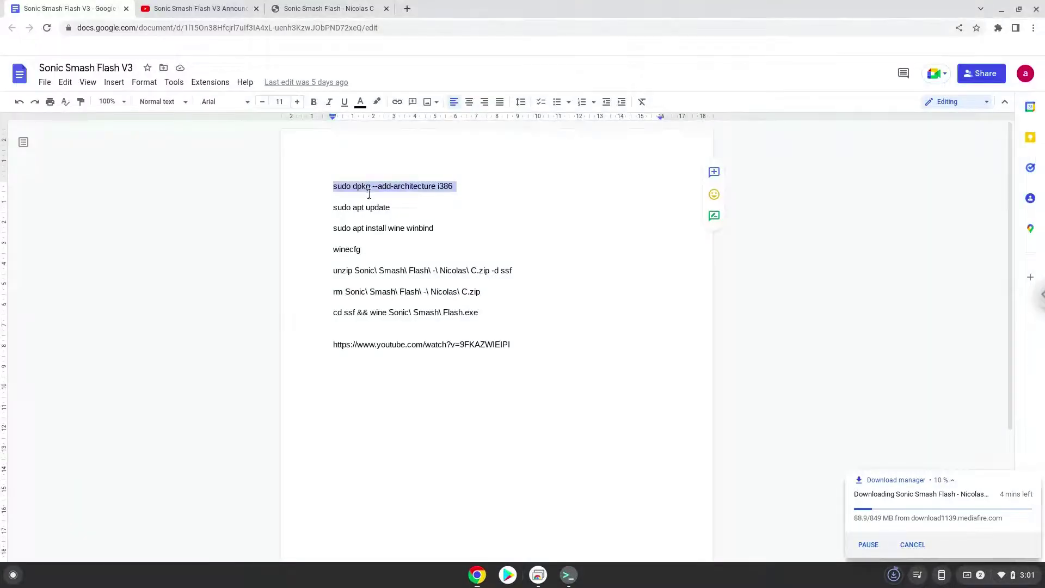
Copy the 'sudo apt update' command from the Google Docs command list.
triple_click(370, 212)
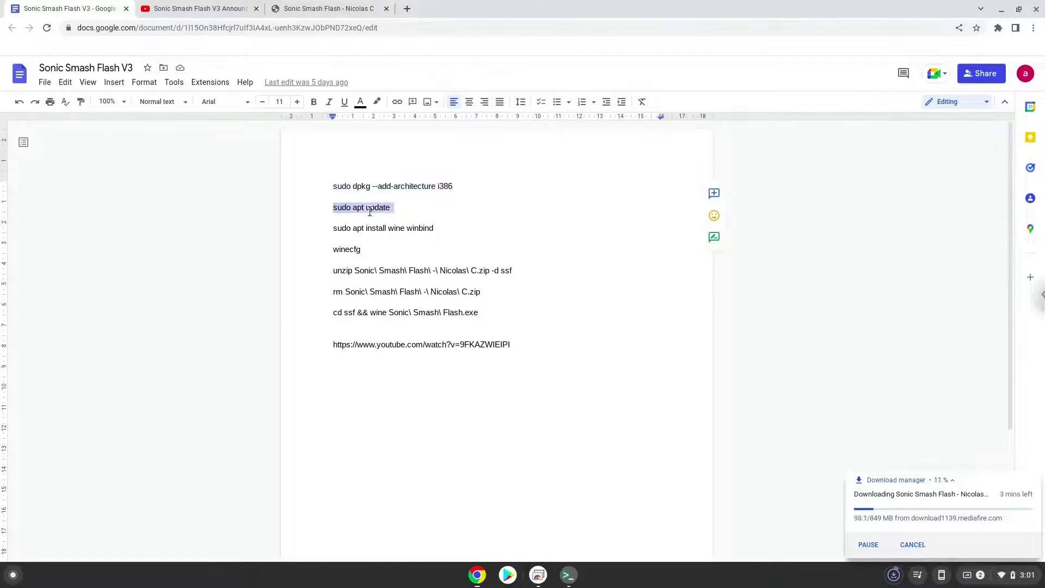
right_click(370, 212)
left_click(404, 246)
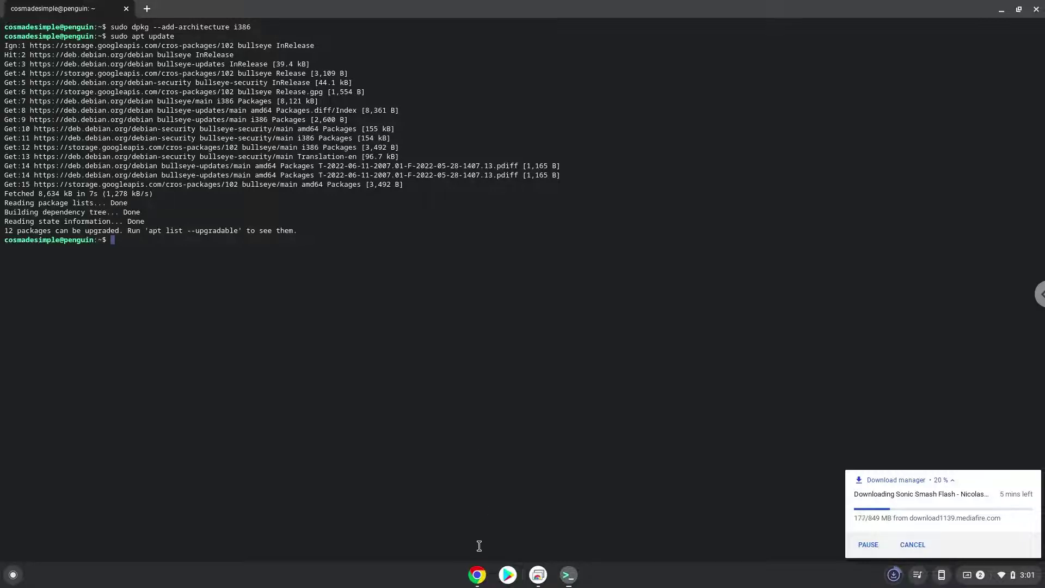
Back in Google Docs, copy the 'sudo apt install wine winbind' line.
left_click(475, 578)
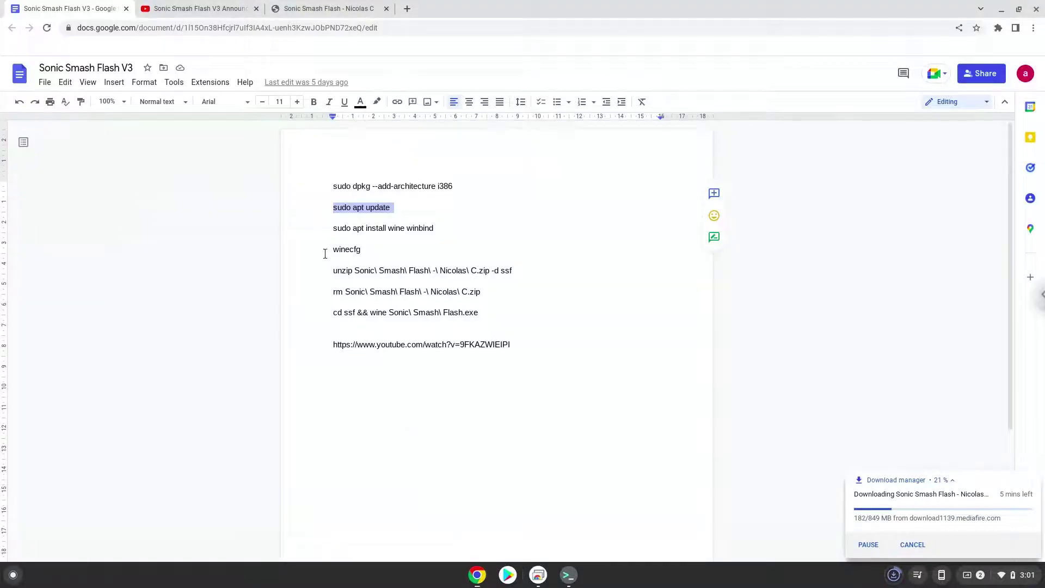
triple_click(349, 230)
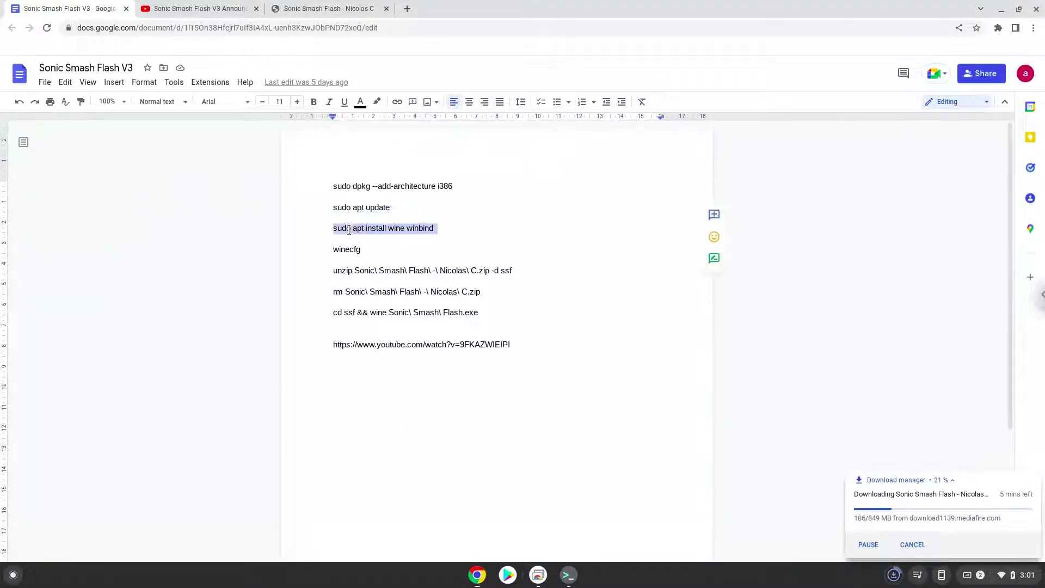
right_click(349, 230)
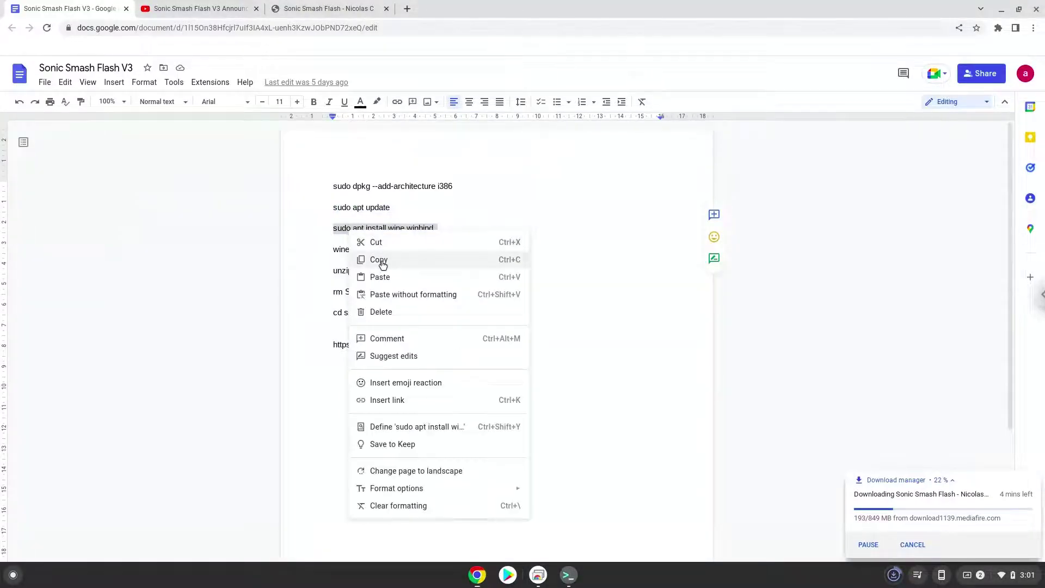
left_click(382, 260)
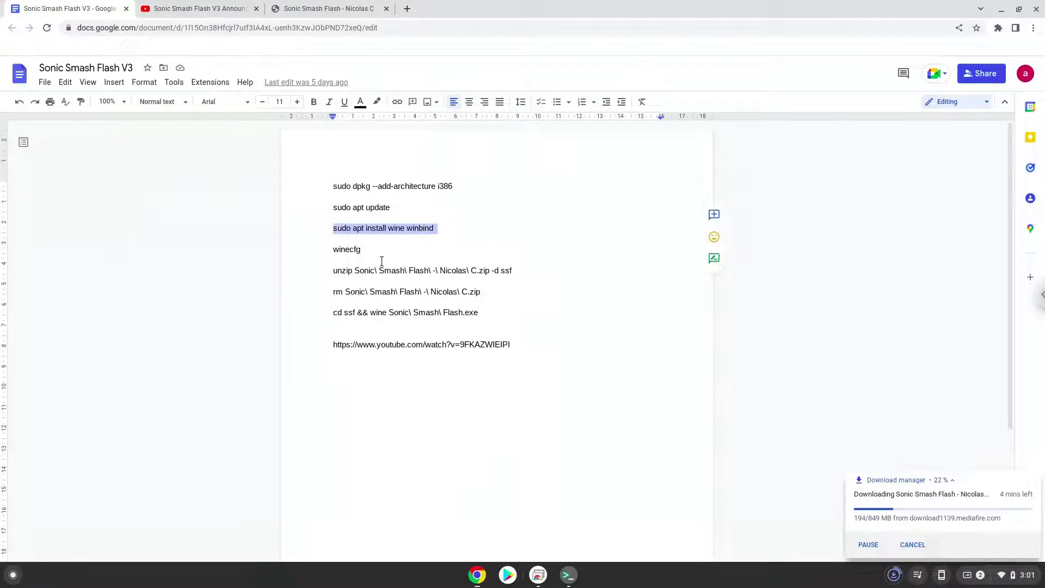
Paste 'sudo apt install wine winbind' into the Linux Terminal to start installing Wine.
left_click(563, 580)
key("ctrl+shift+v")
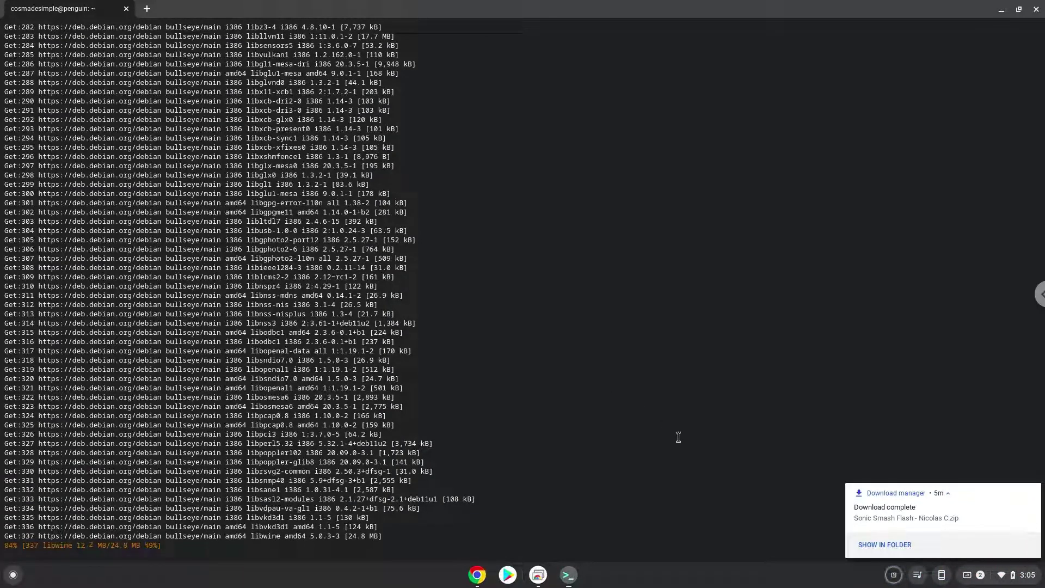
Move the downloaded Sonic Smash Flash zip from Downloads into Linux files, then close Files.
left_click(877, 543)
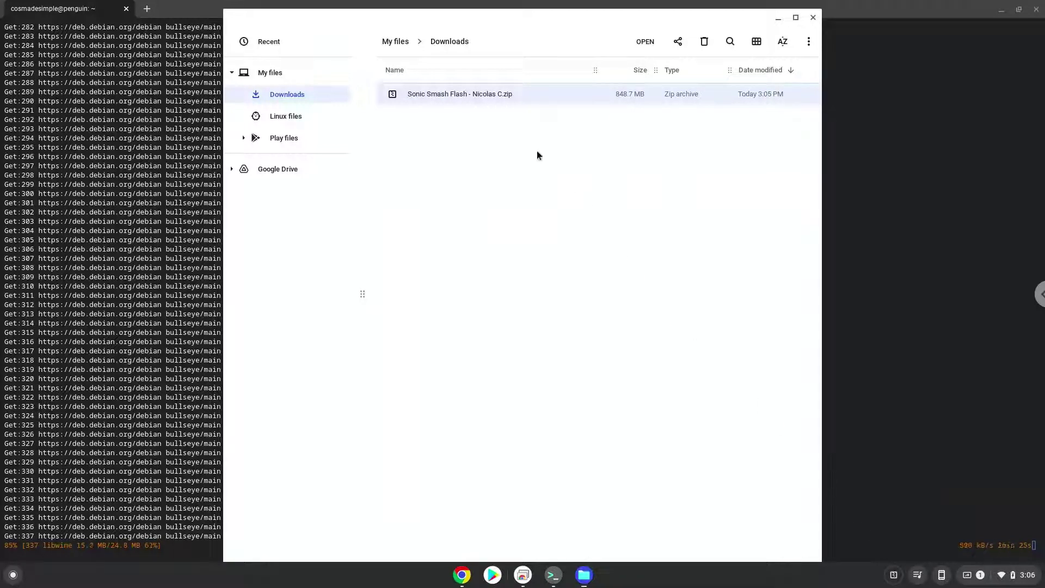
right_click(482, 94)
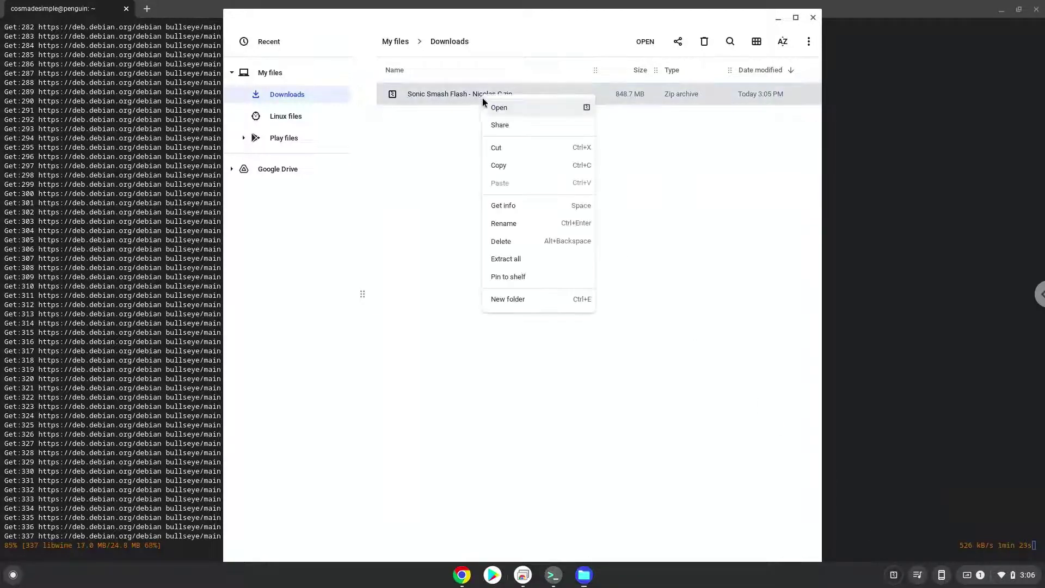
left_click(499, 150)
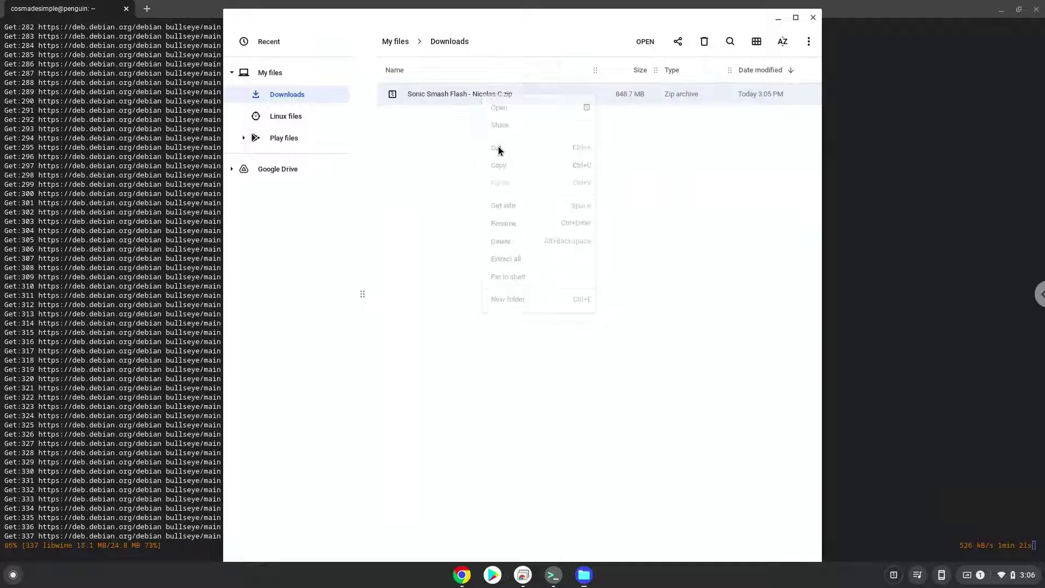
left_click(288, 117)
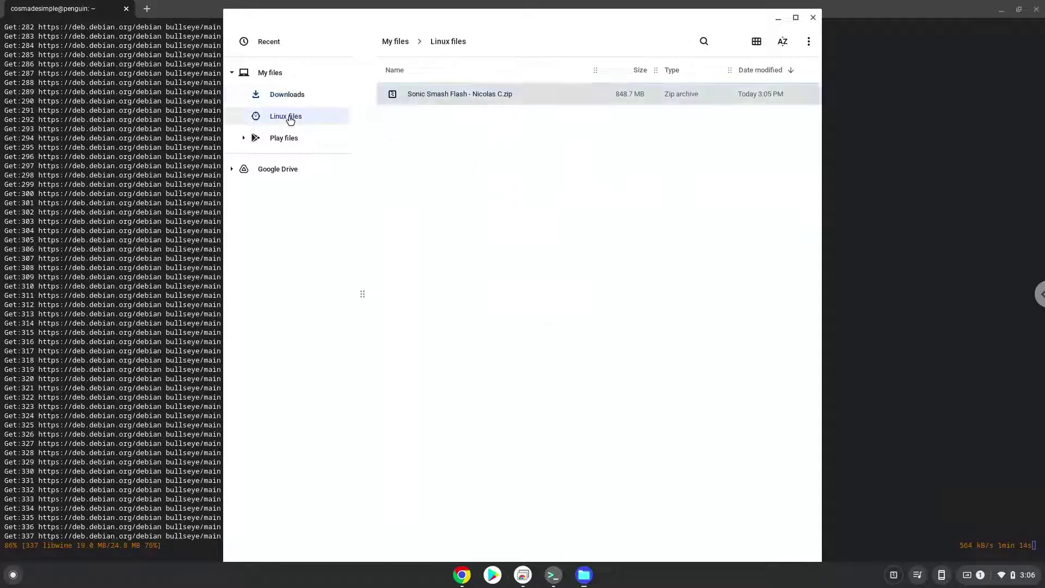
right_click(450, 153)
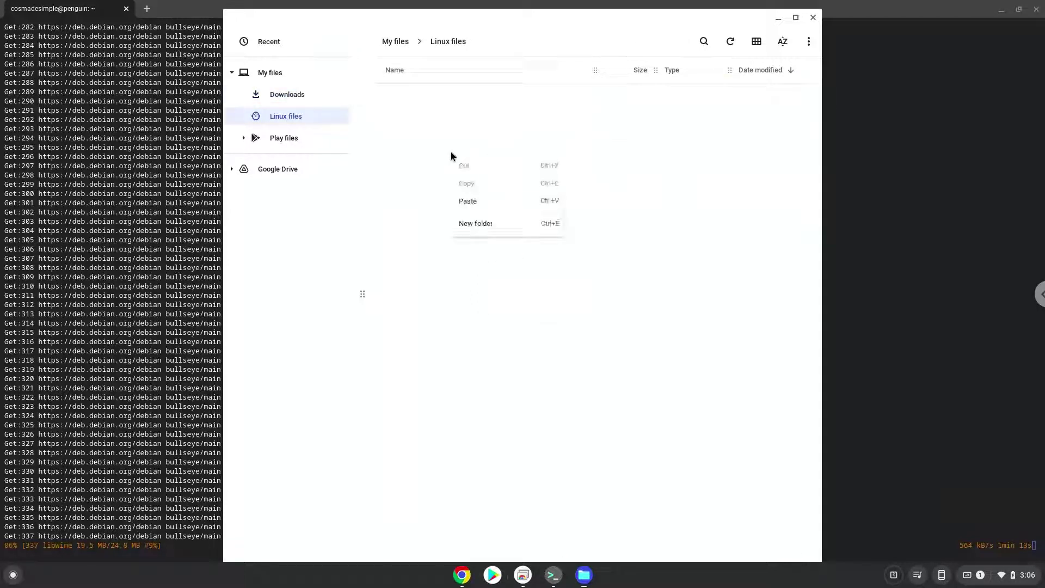
left_click(467, 201)
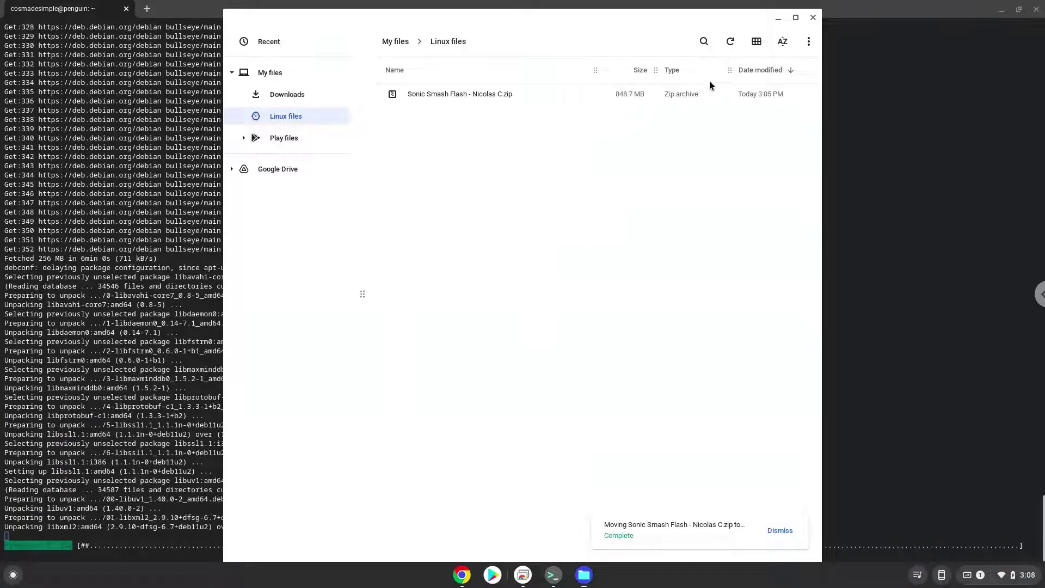
left_click(813, 20)
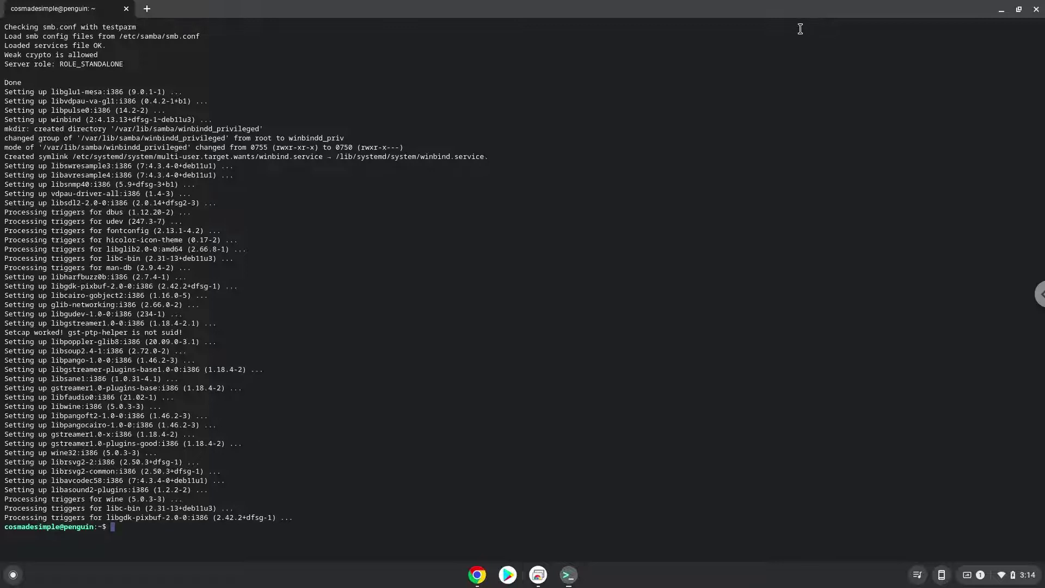
Copy winecfg from the Docs command list, run it in the Terminal, then close Wine configuration.
left_click(478, 574)
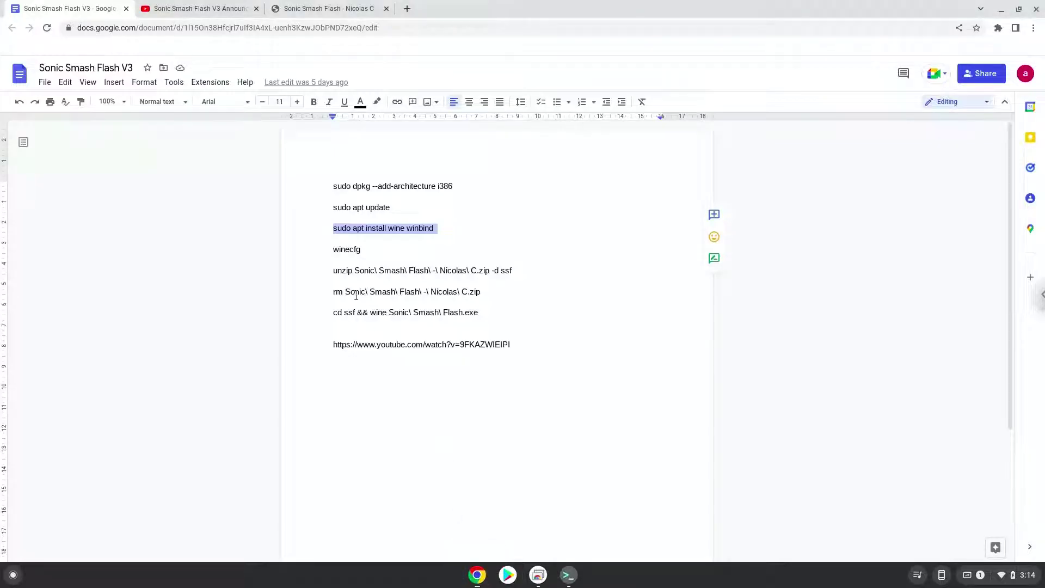
double_click(340, 250)
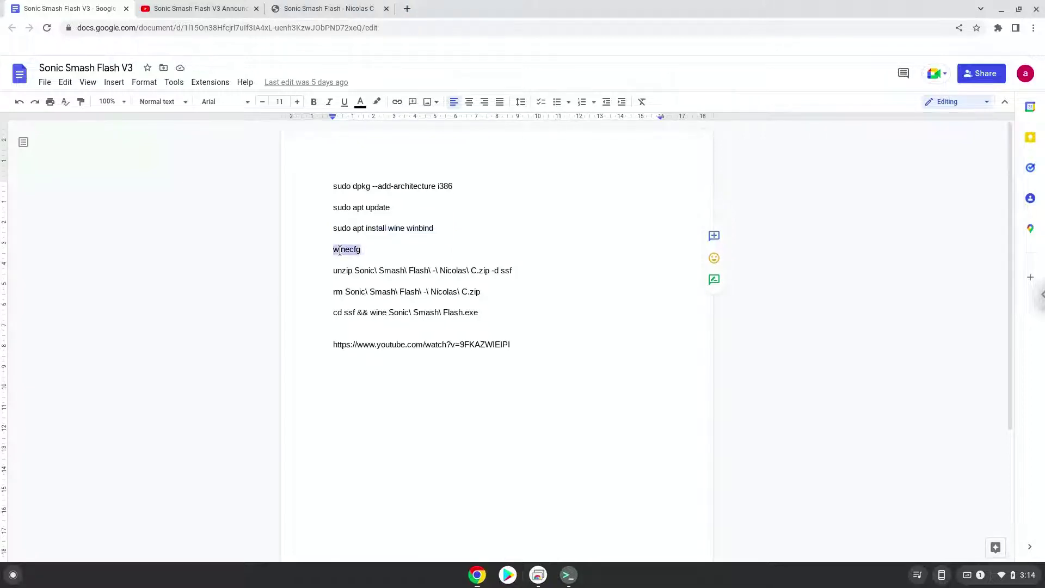
right_click(340, 250)
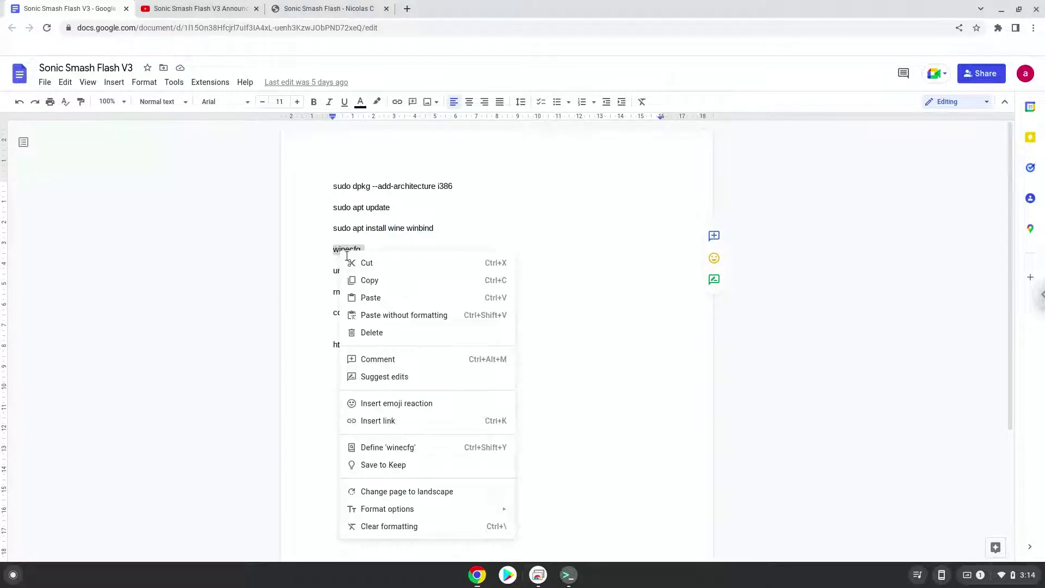
left_click(370, 279)
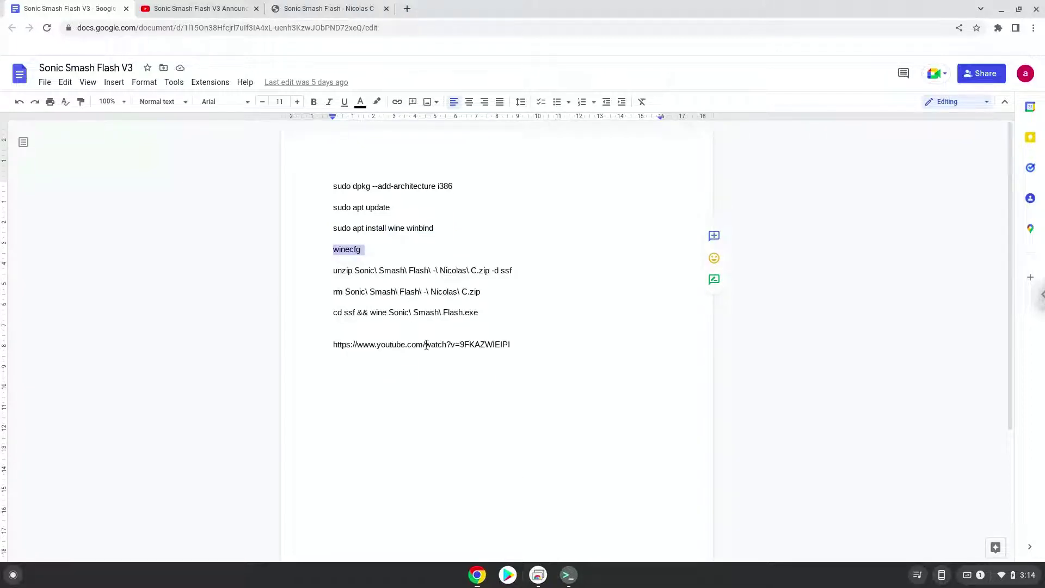
left_click(568, 574)
key("ctrl+shift+v")
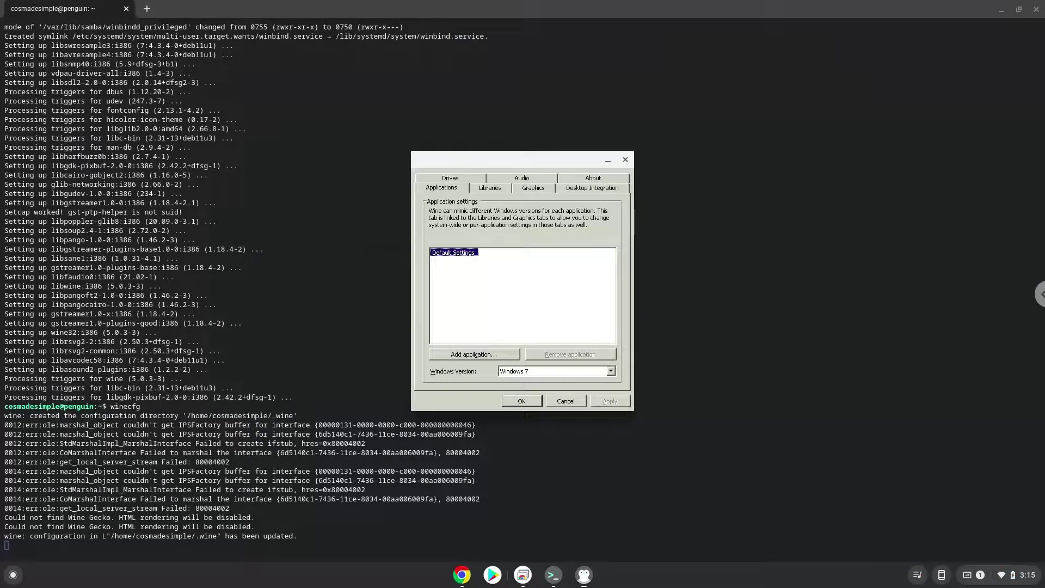
left_click(625, 161)
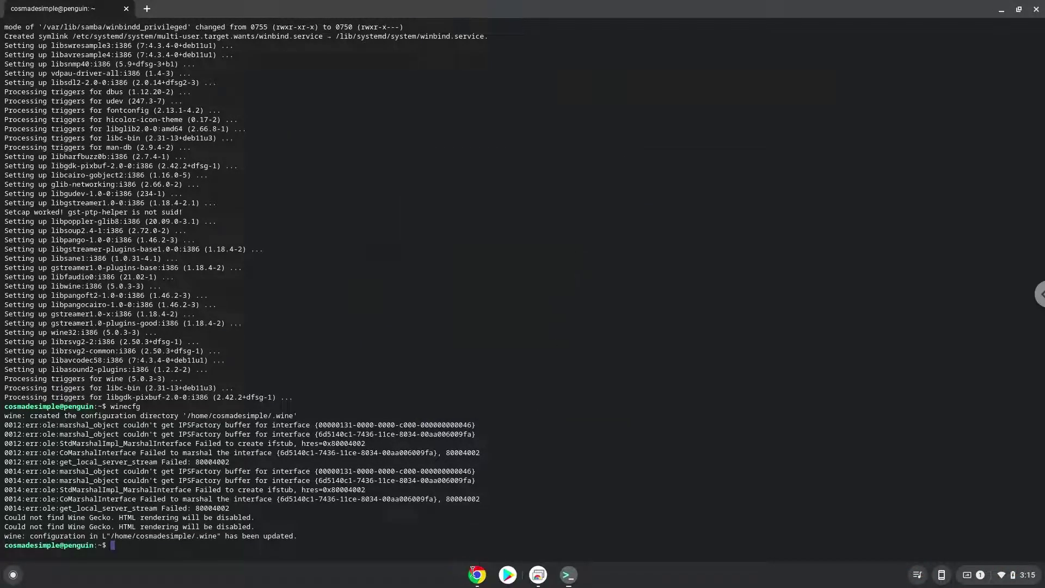
Copy the unzip command from the notes Doc and paste it into the terminal to extract the archive into ssf.
left_click(476, 576)
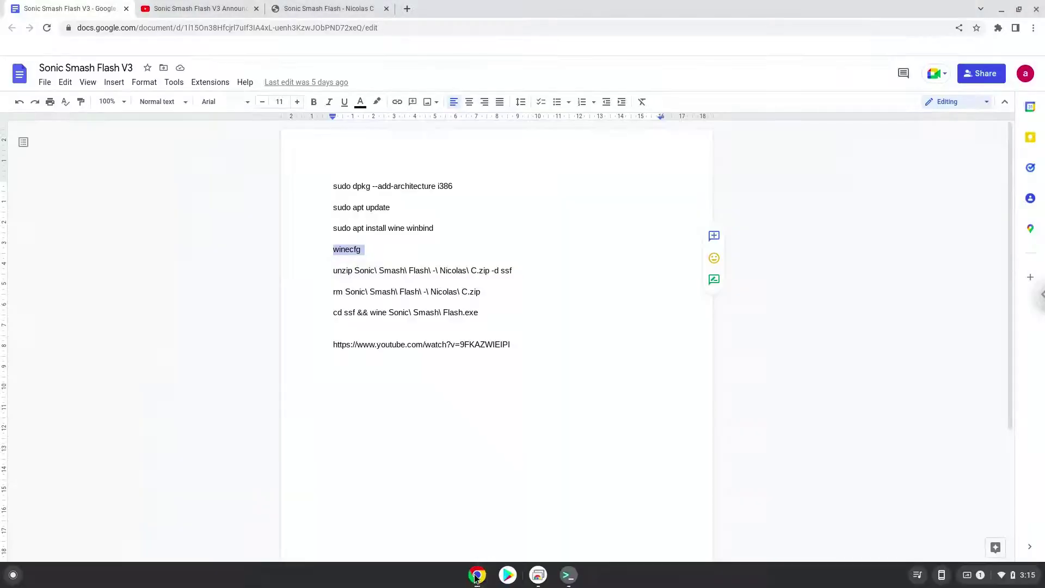
triple_click(412, 271)
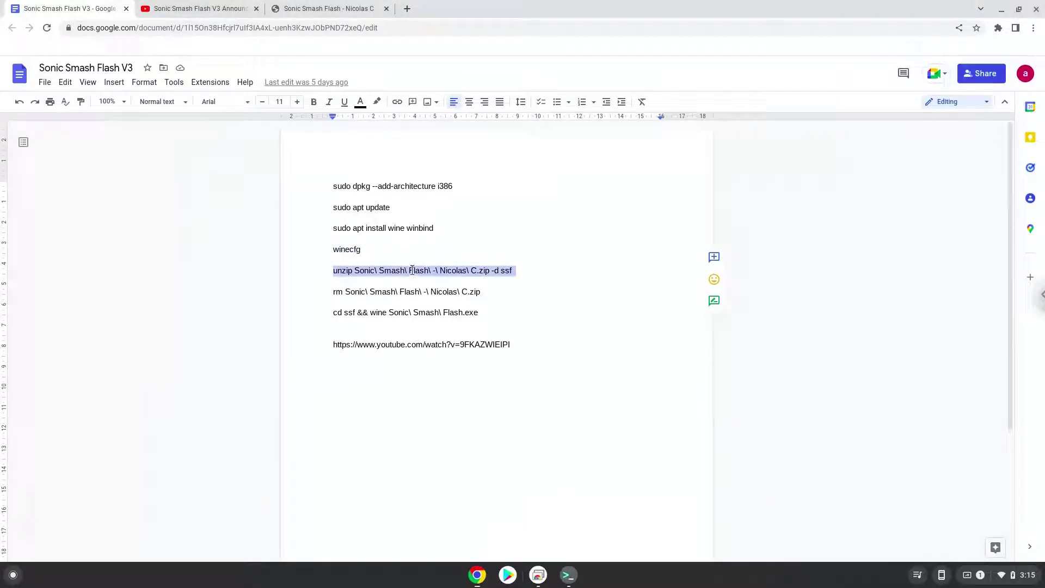
right_click(413, 272)
left_click(428, 300)
left_click(568, 575)
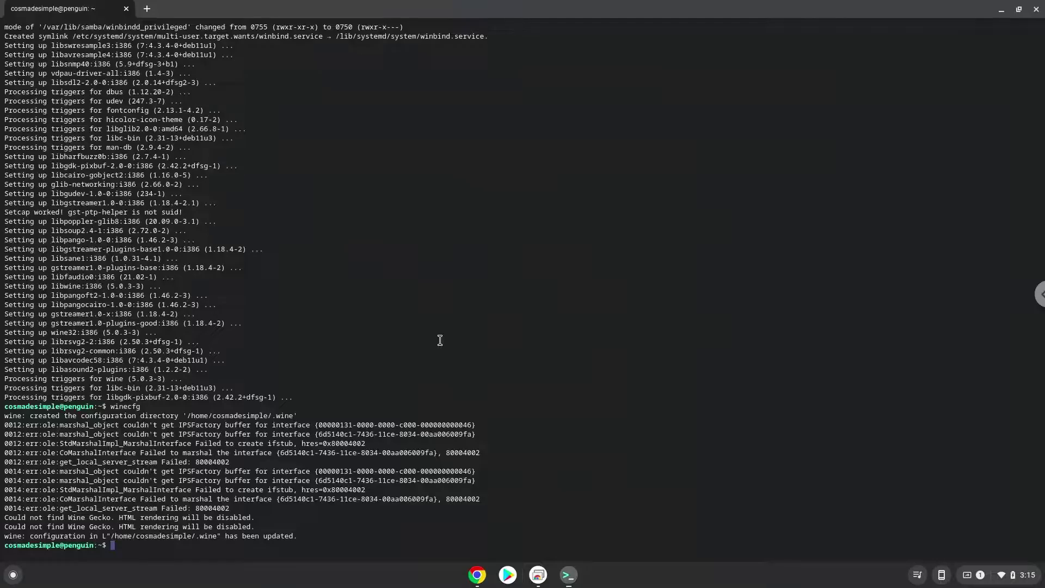
key("ctrl+shift+v")
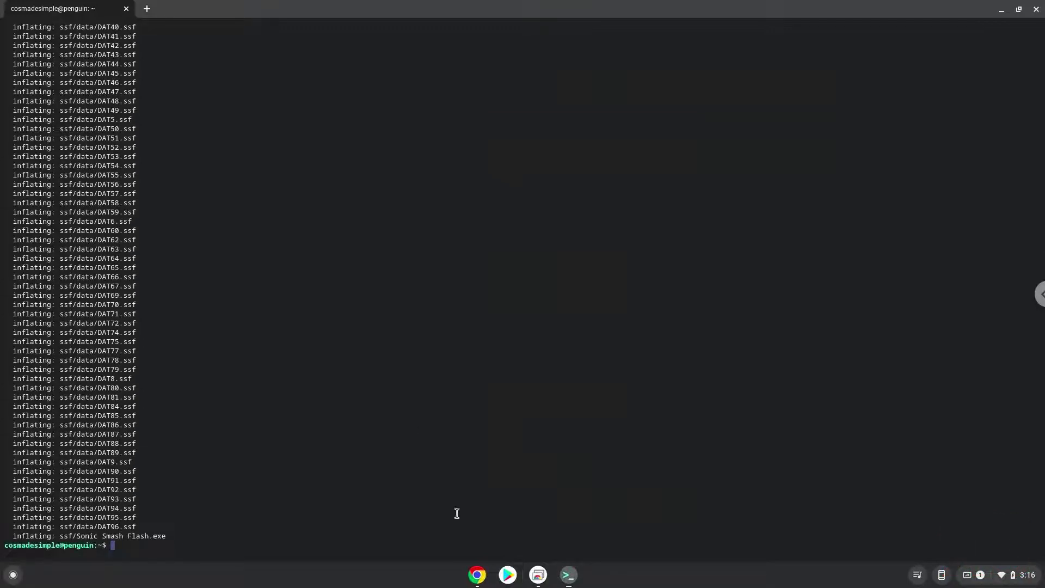
Copy the rm command from the Doc and paste it into the terminal to delete the Sonic Smash Flash zip.
left_click(476, 576)
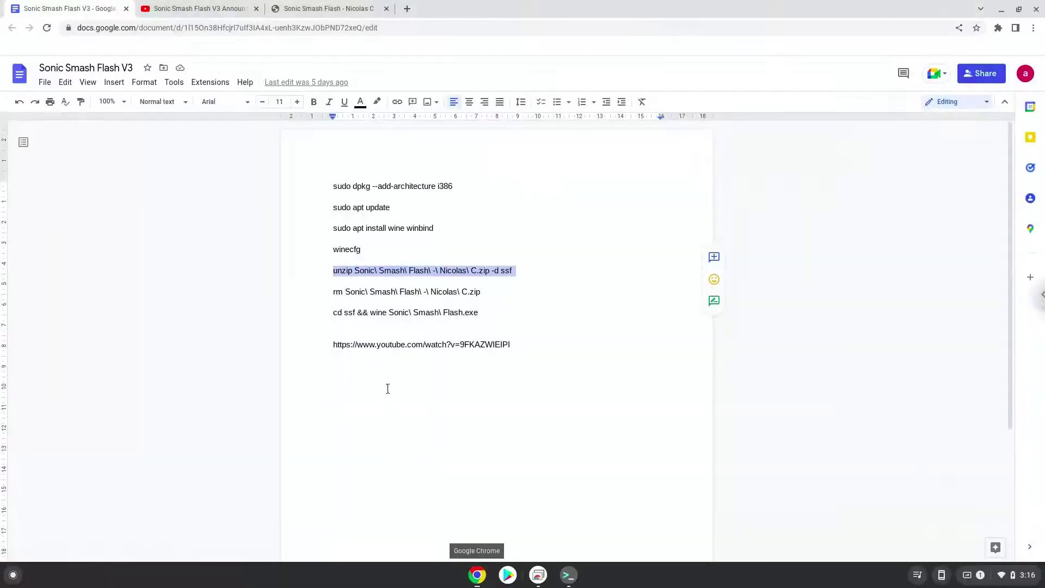
double_click(383, 292)
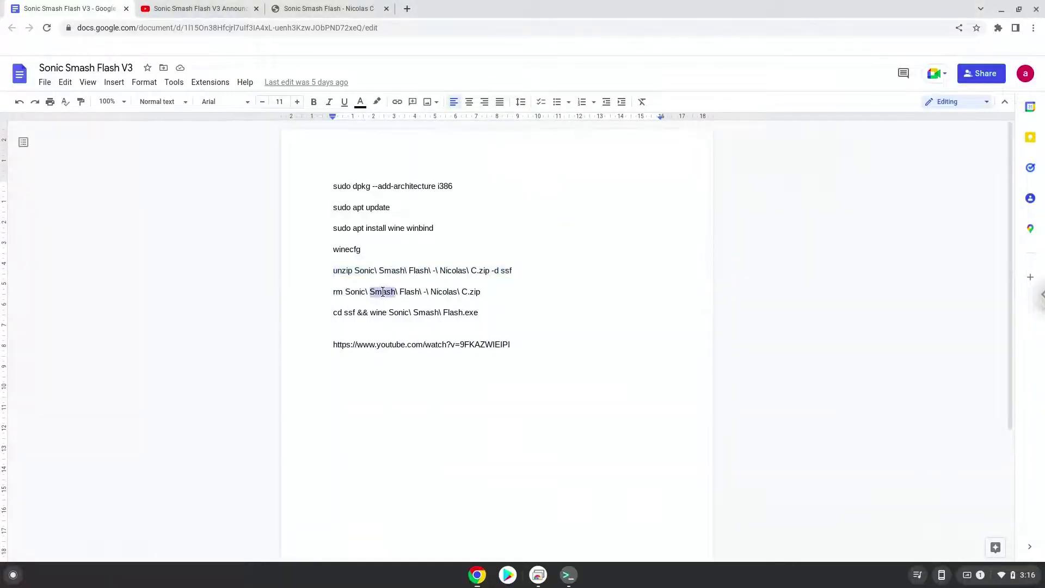
left_click(382, 293)
triple_click(383, 292)
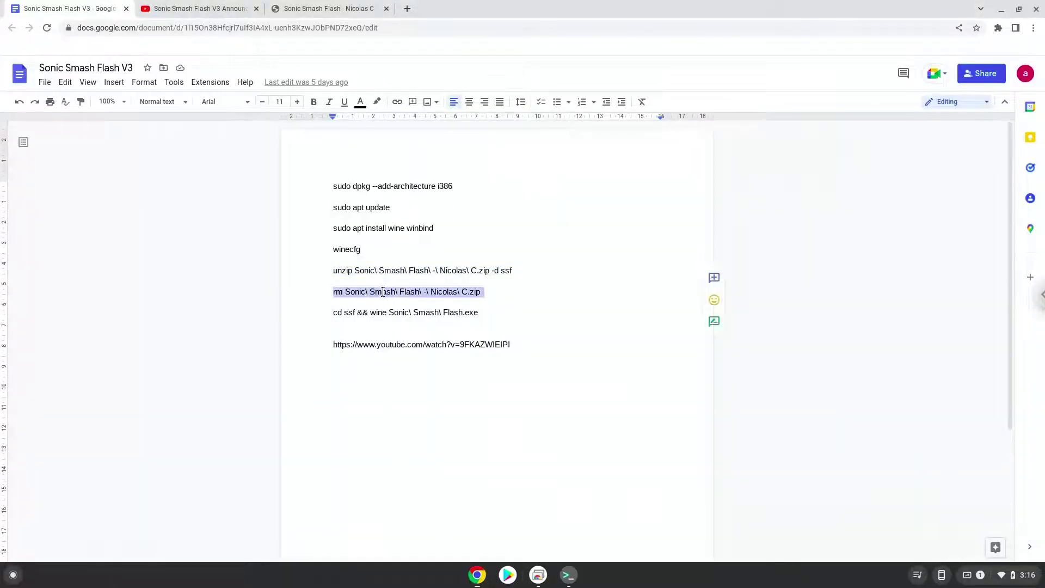
right_click(383, 293)
left_click(411, 302)
left_click(566, 576)
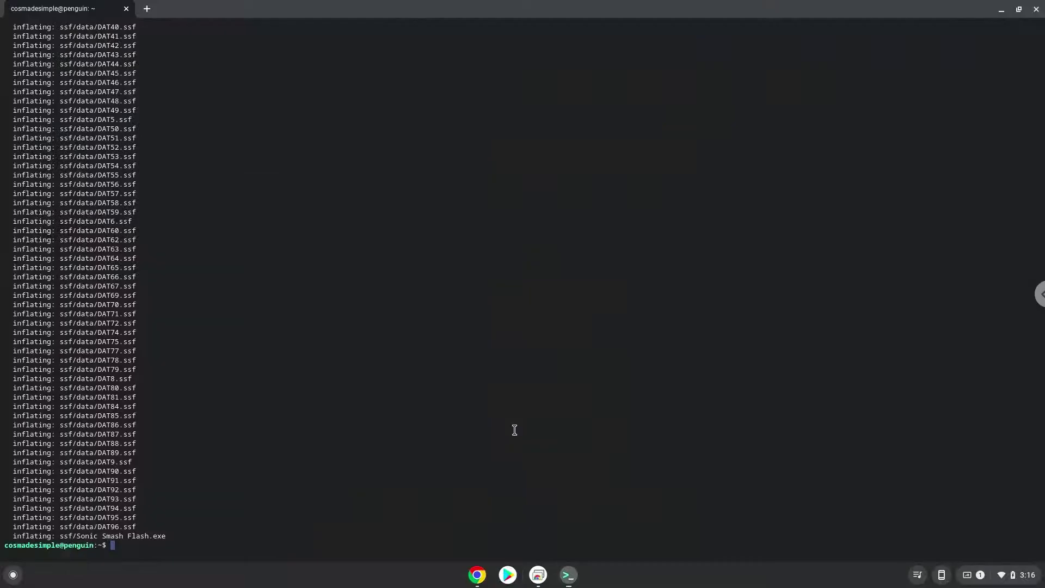
key("ctrl+shift+v")
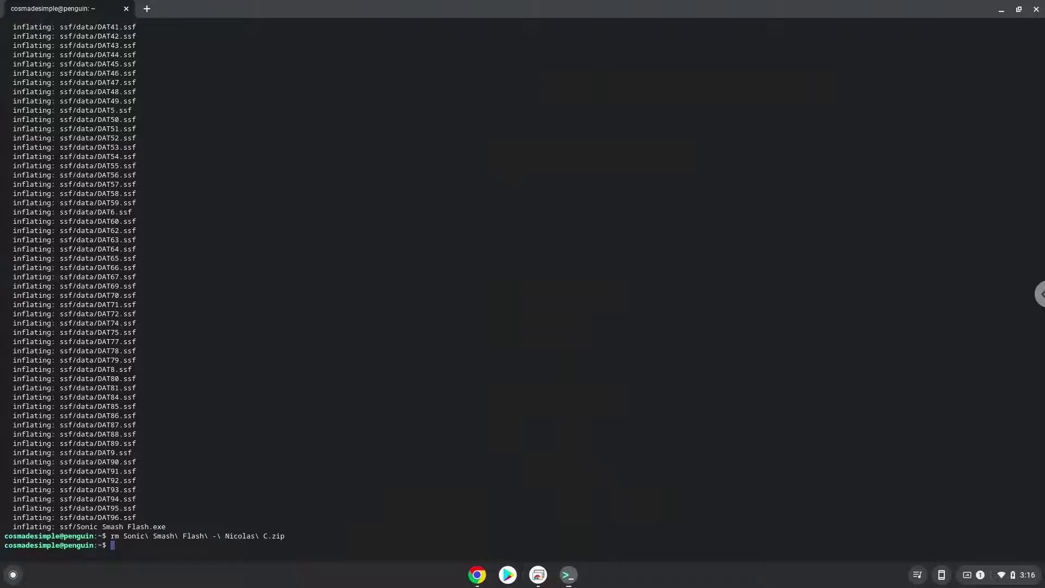
Paste the Doc's 'cd ssf && wine' launch command into the terminal, then minimize the terminal and close Chrome.
left_click(478, 574)
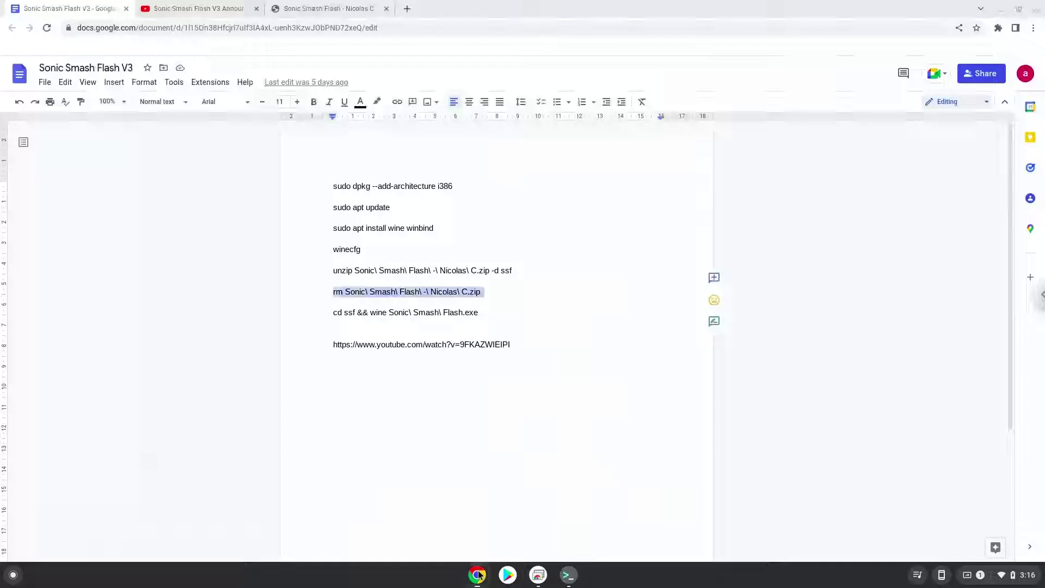
triple_click(394, 314)
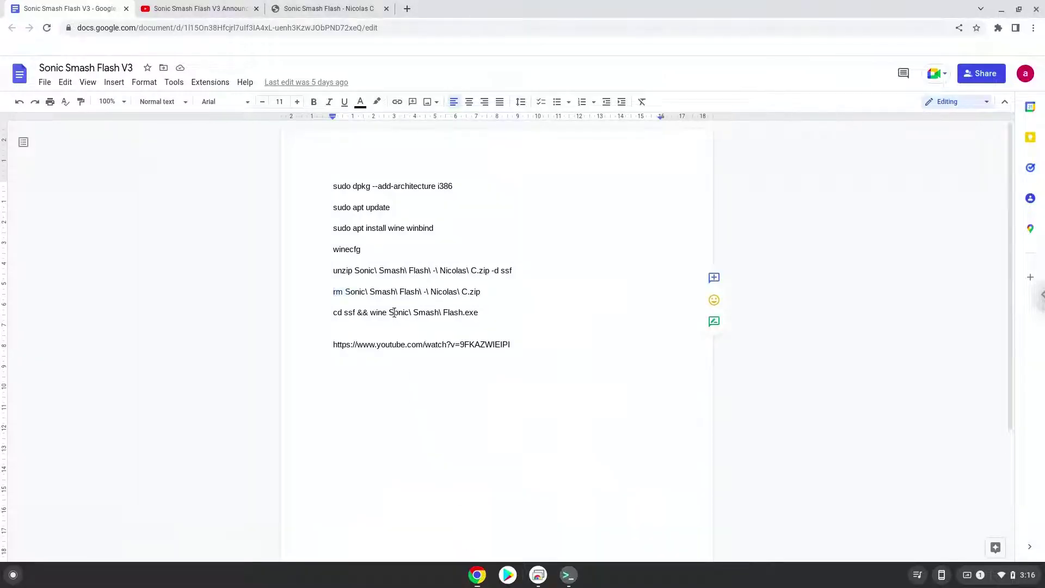
right_click(395, 313)
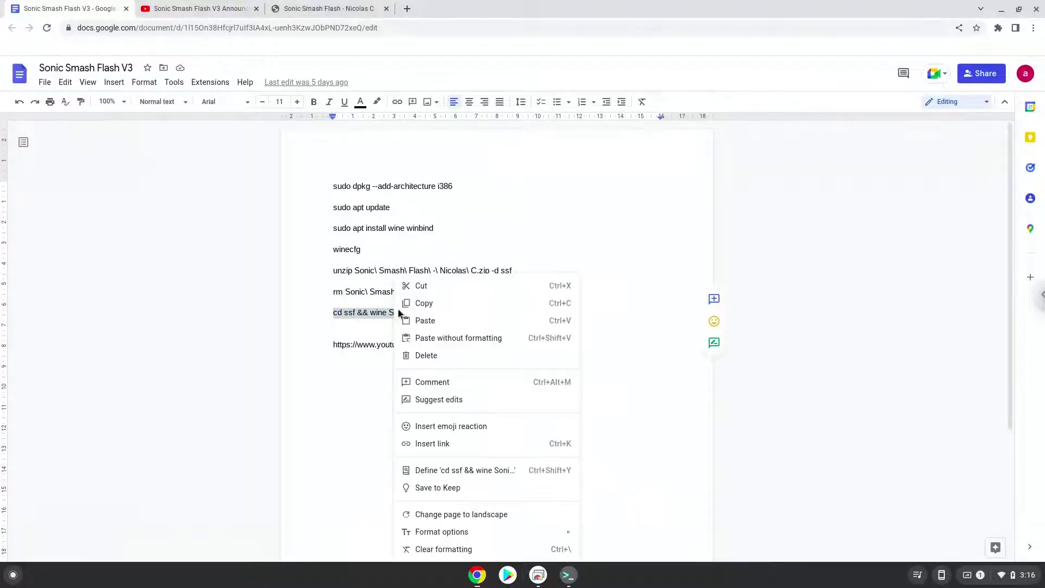
left_click(432, 302)
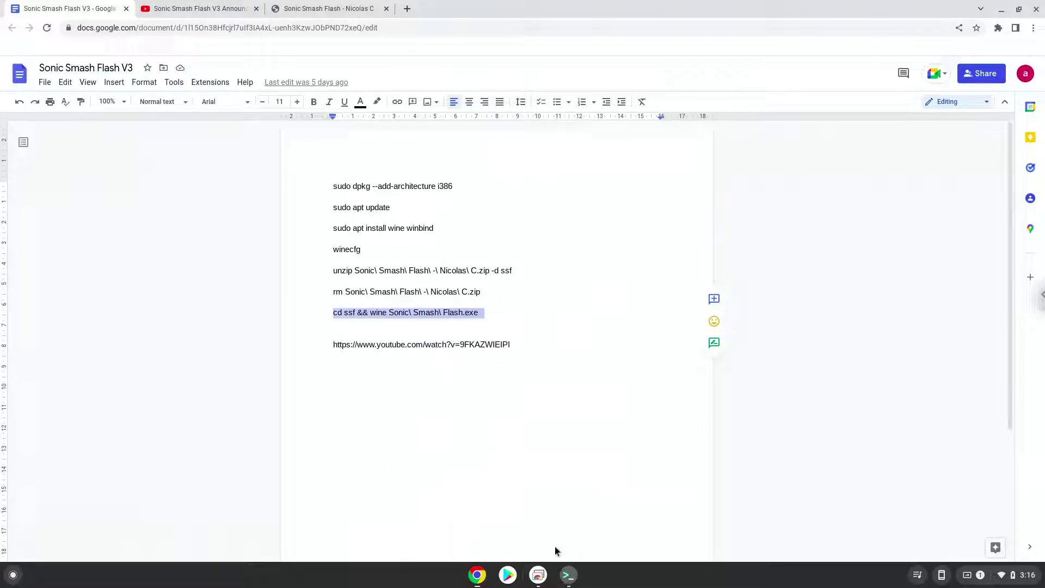
left_click(568, 575)
right_click(515, 459)
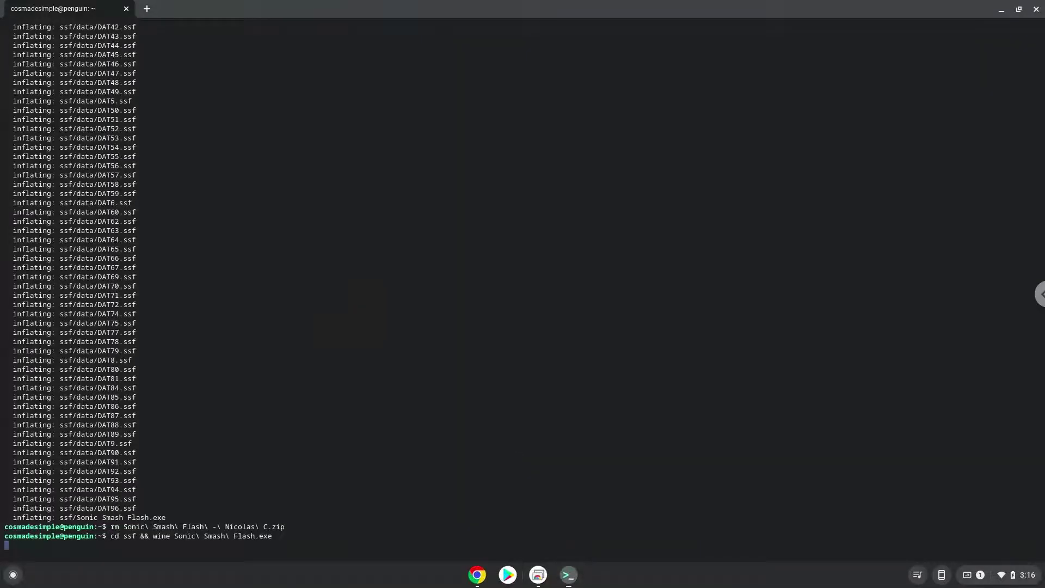
left_click(1002, 11)
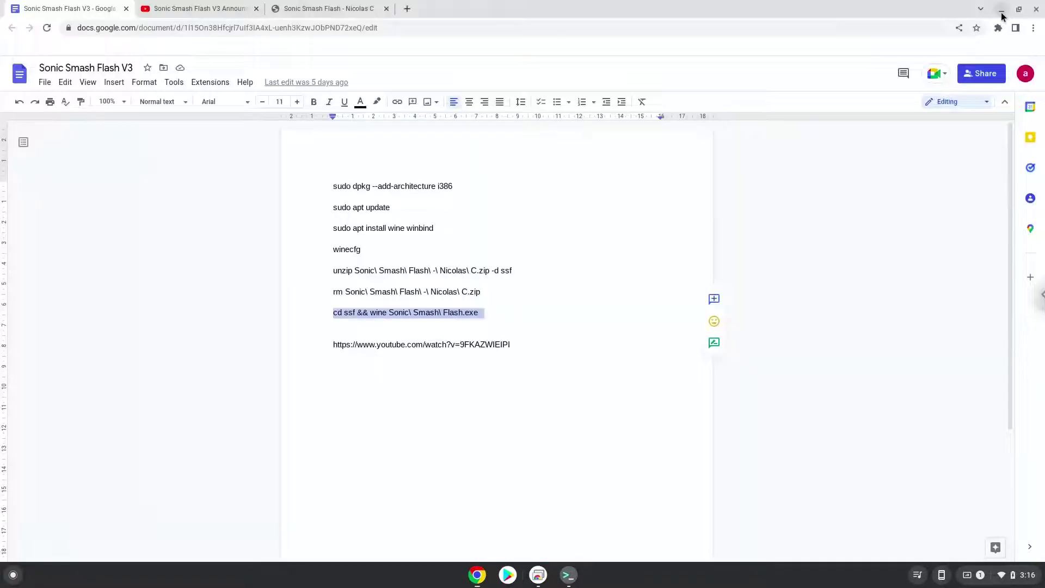
left_click(1036, 11)
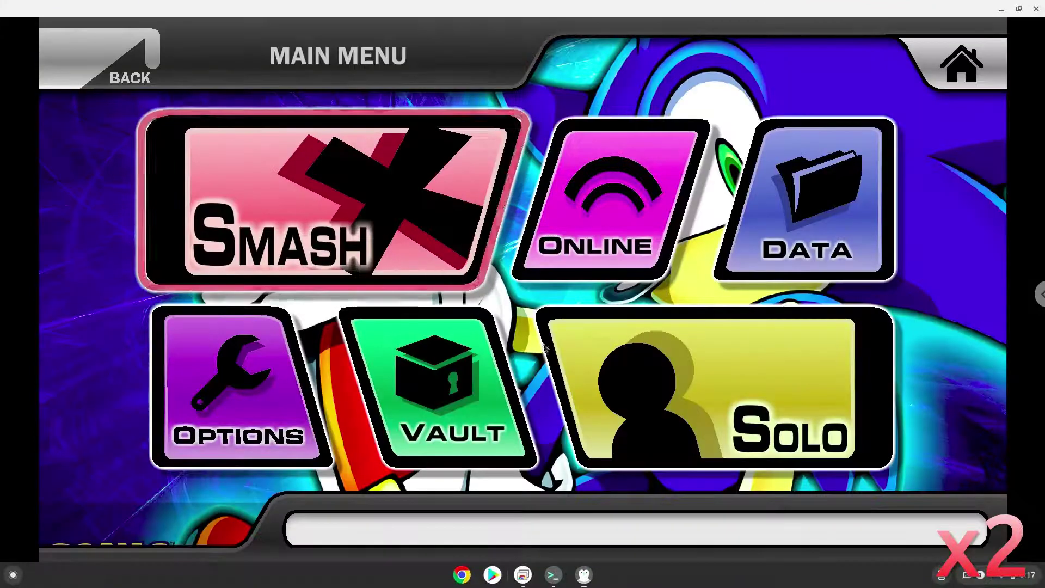
Enter Solo Training, set Player 1 to Sonic, and confirm to reach Stage Select.
left_click(651, 390)
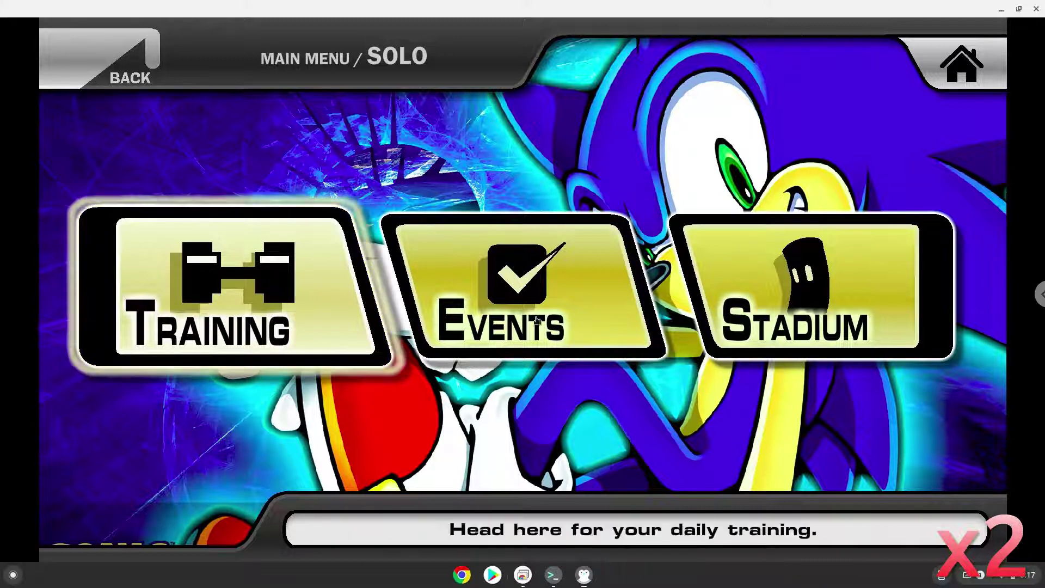
left_click(307, 309)
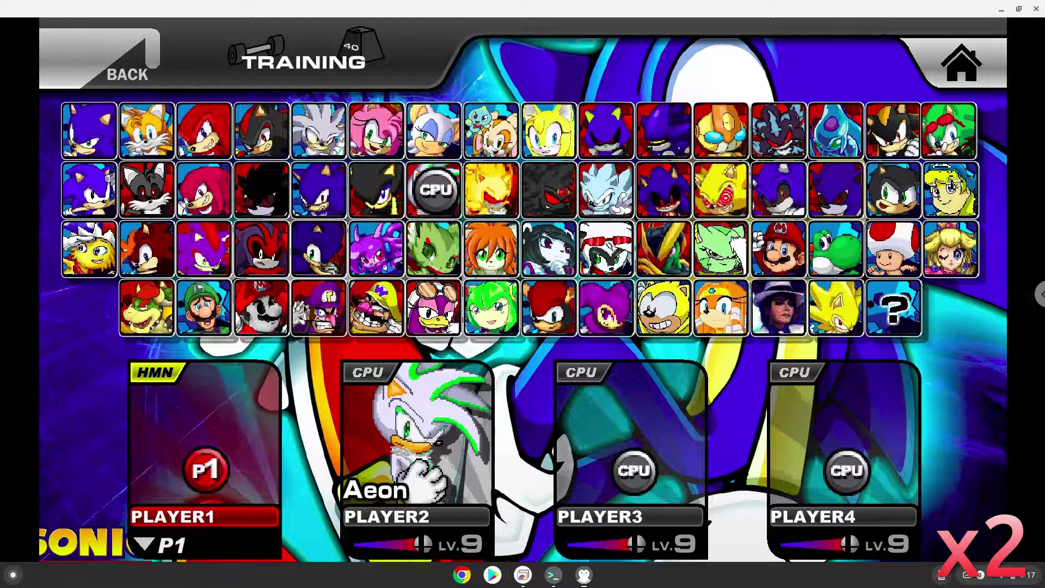
left_click(205, 469)
left_click(116, 146)
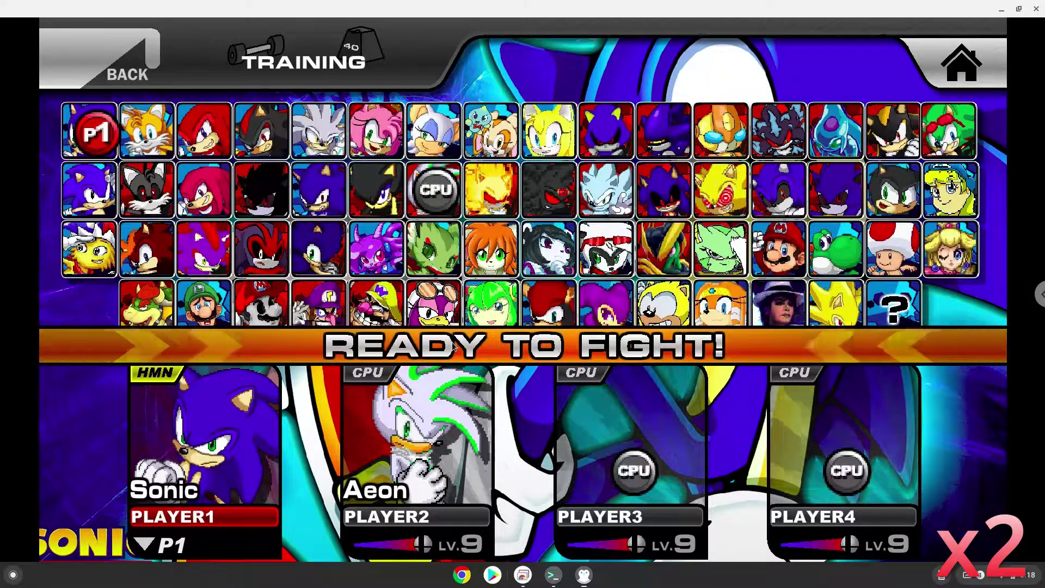
key("Return")
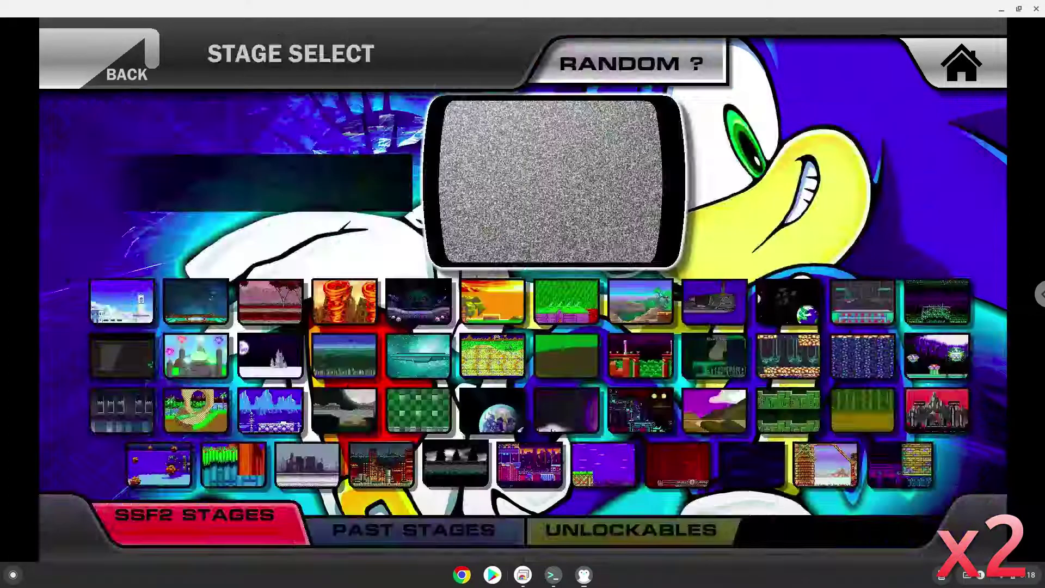